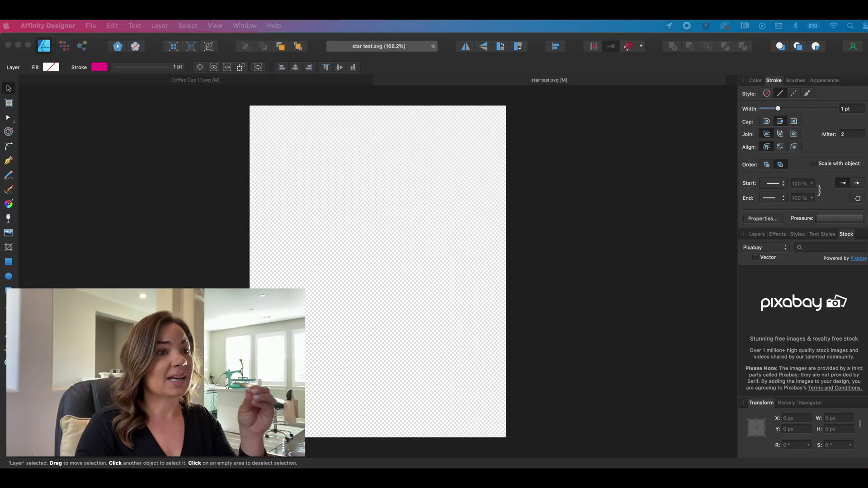
- Open Professional Overthinker.png from the Downloads folder as a new document
left_click(90, 170)
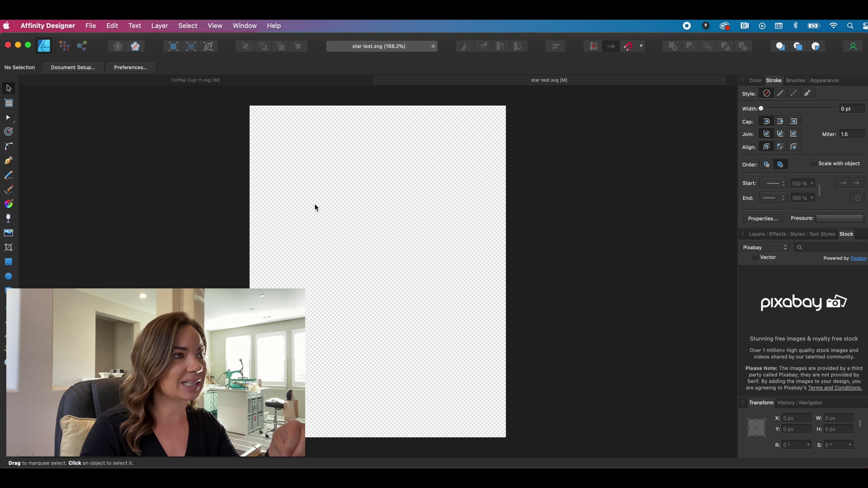
left_click(91, 26)
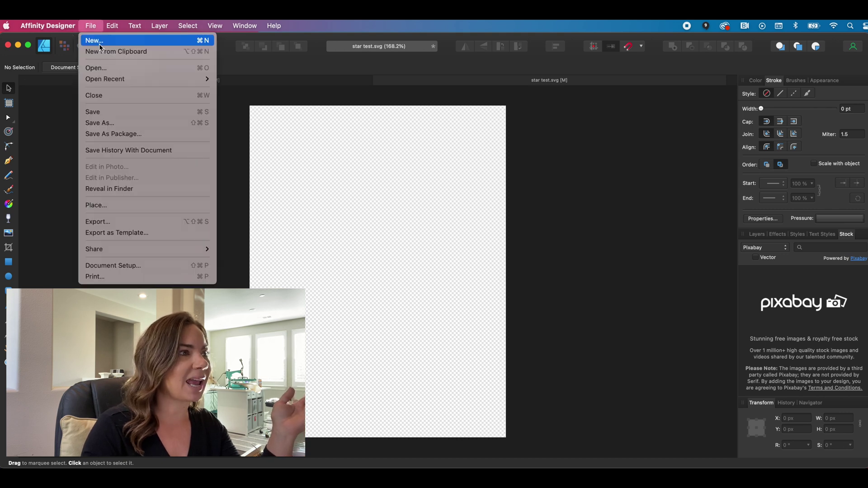
left_click(96, 68)
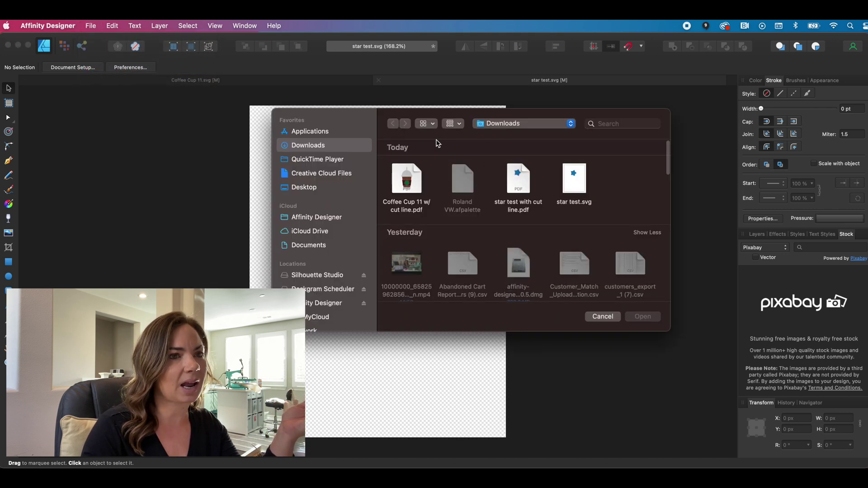
scroll(525, 263, "down", 3)
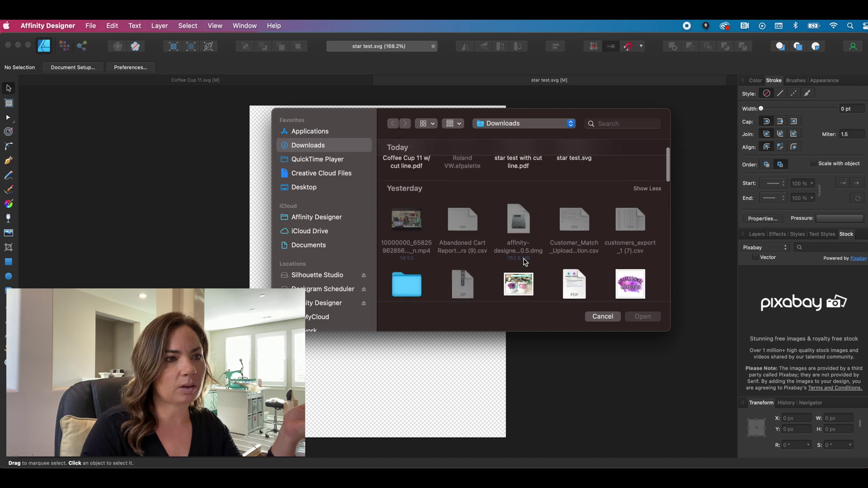
scroll(525, 261, "down", 3)
left_click(628, 236)
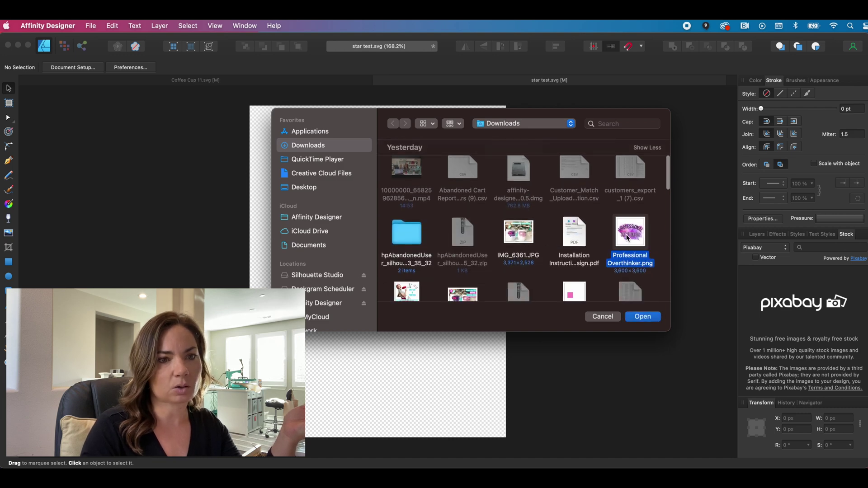
left_click(654, 318)
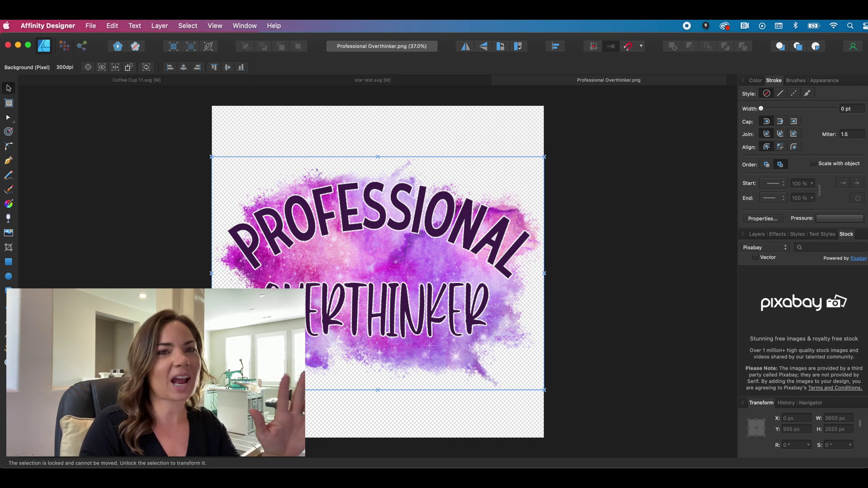
- Deselect the image and enable the Swatches panel from View > Studio
left_click(122, 271)
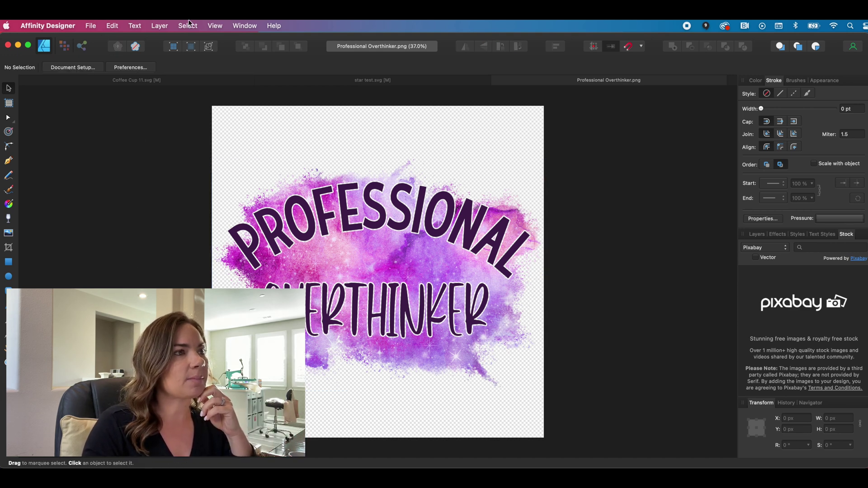
left_click(179, 27)
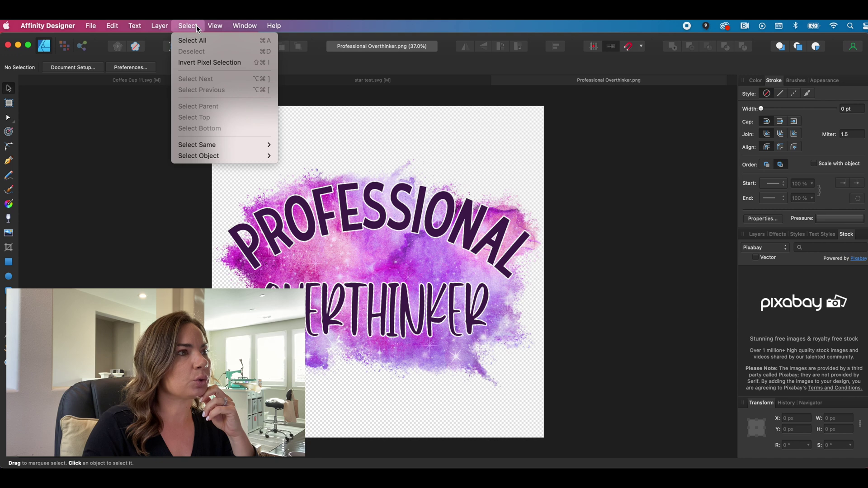
mouse_move(212, 27)
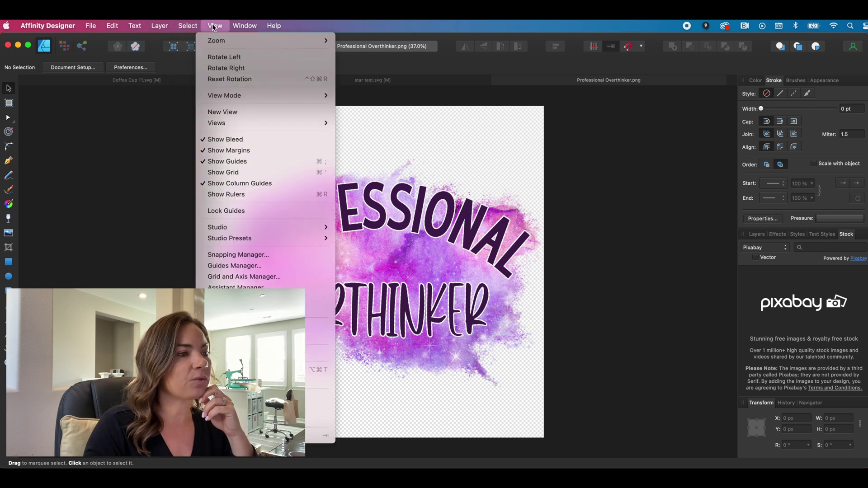
mouse_move(249, 229)
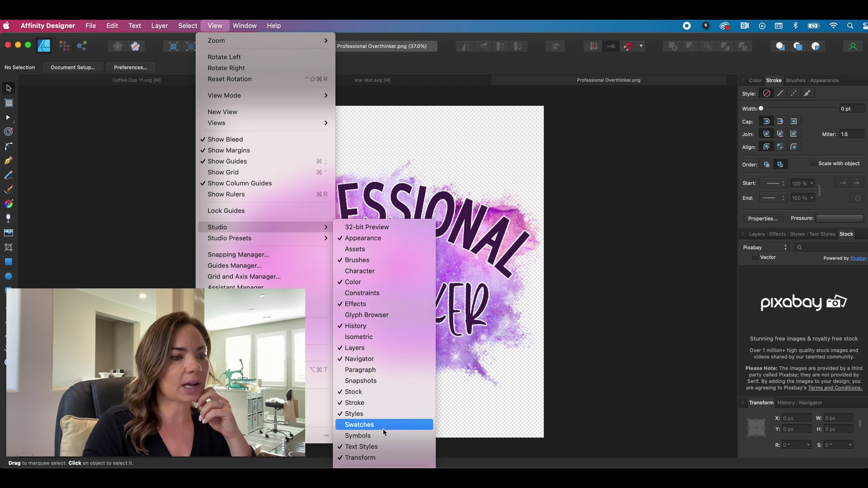
left_click(344, 428)
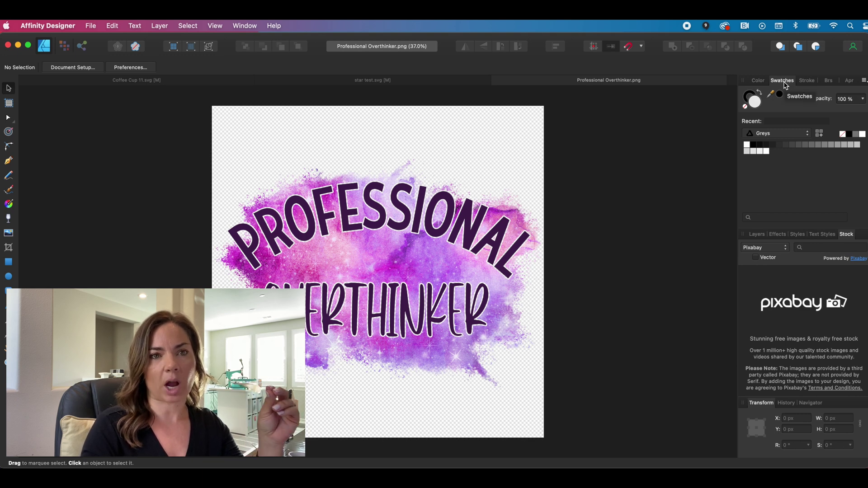
- Switch the swatches to the Colours palette and begin adding a global colour
left_click(775, 134)
left_click(776, 145)
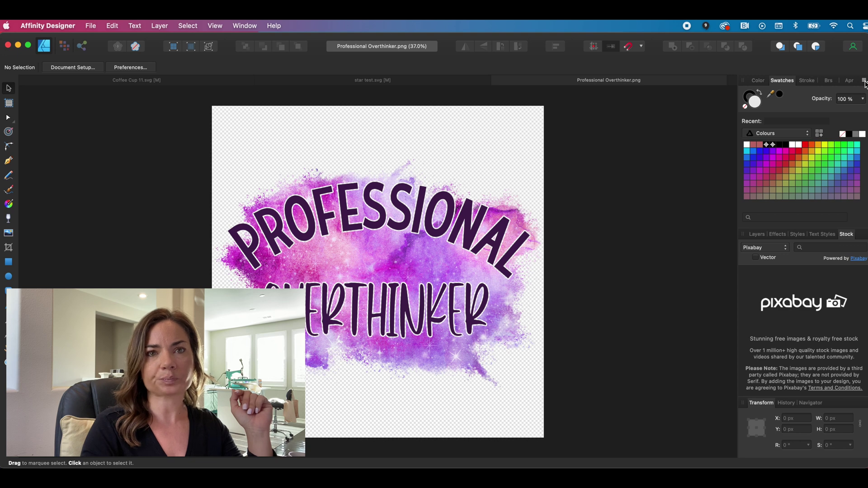
left_click(865, 81)
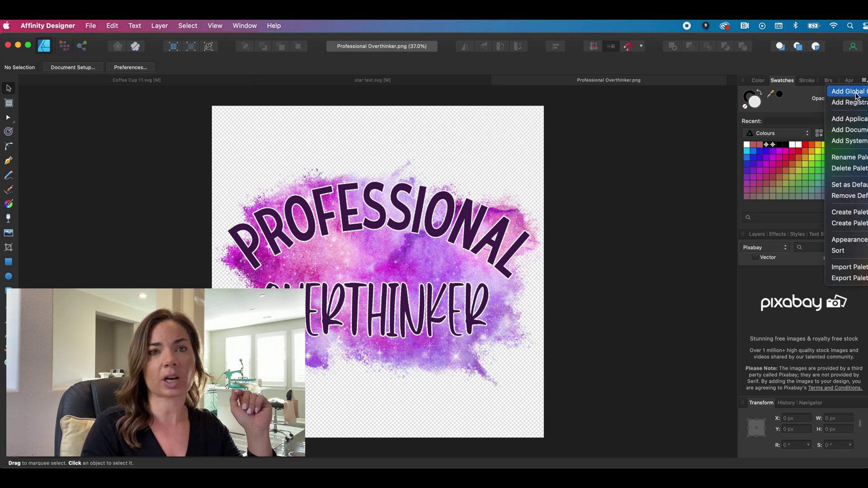
left_click(856, 94)
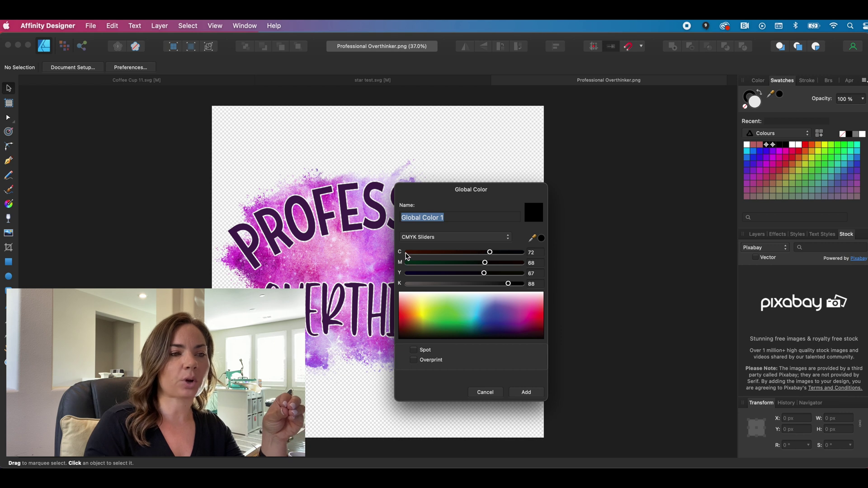
- Add a CMYK 0/100/0/0 global colour named CutContour to the swatches
left_click(407, 253)
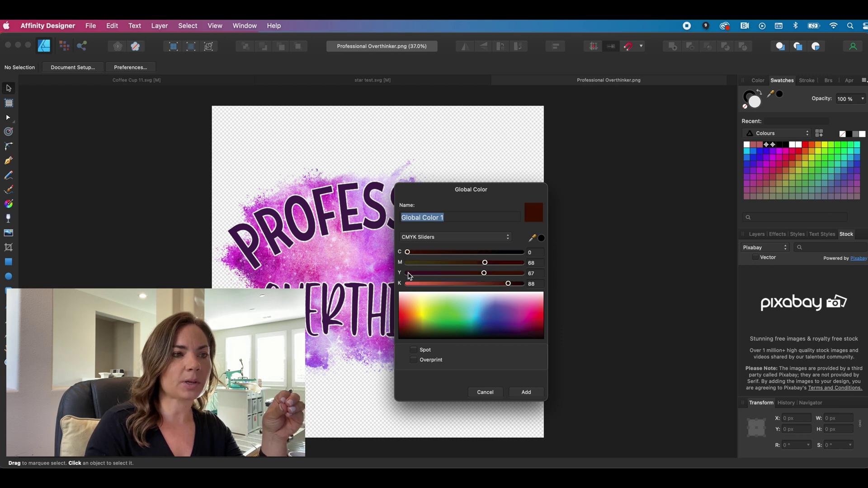
left_click(408, 273)
left_click(407, 284)
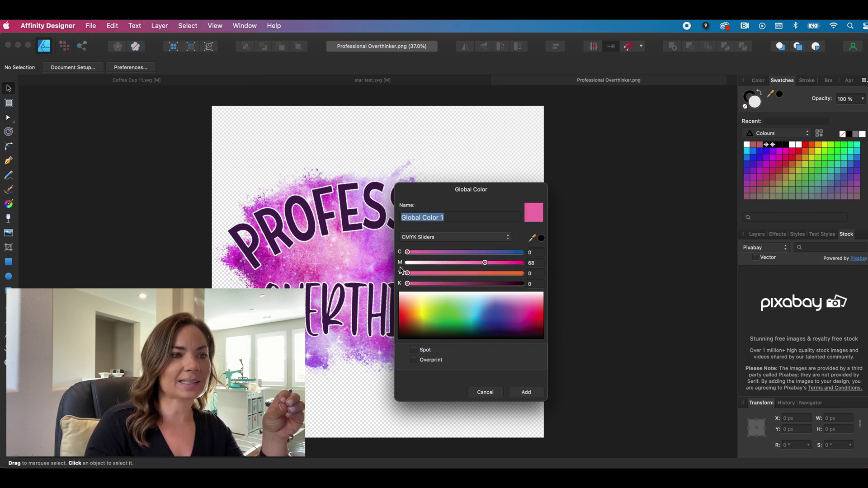
left_click(522, 263)
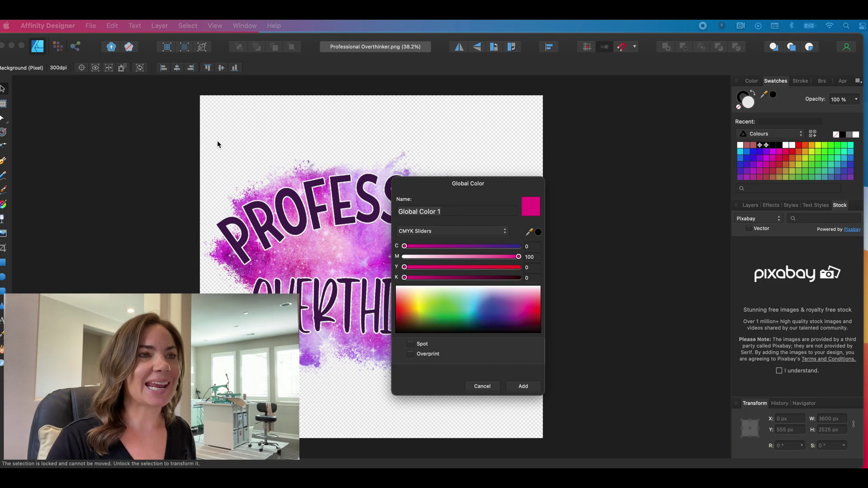
left_click(449, 210)
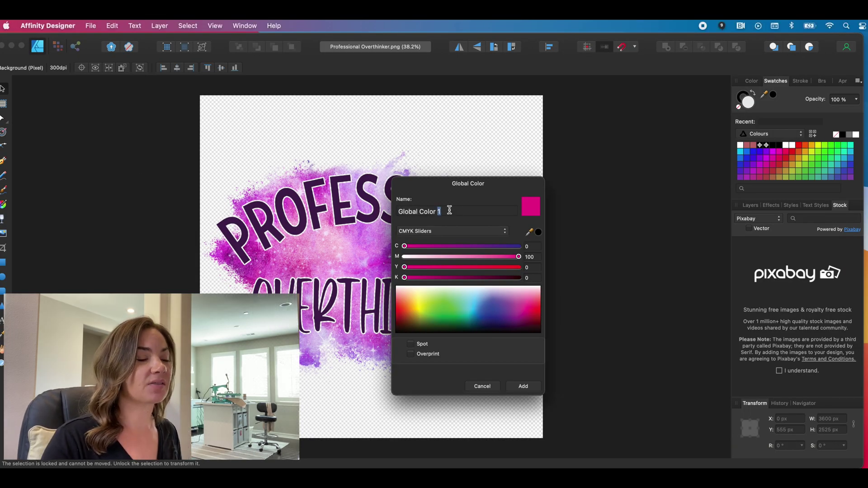
triple_click(450, 209)
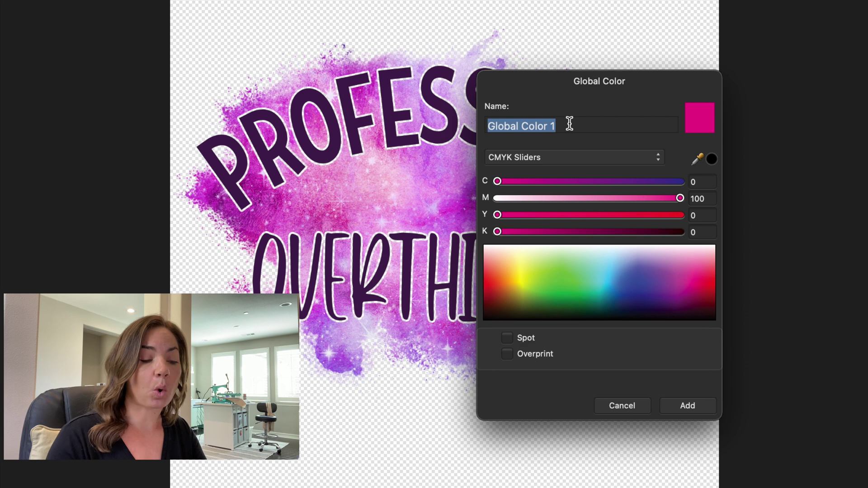
type("CutContour")
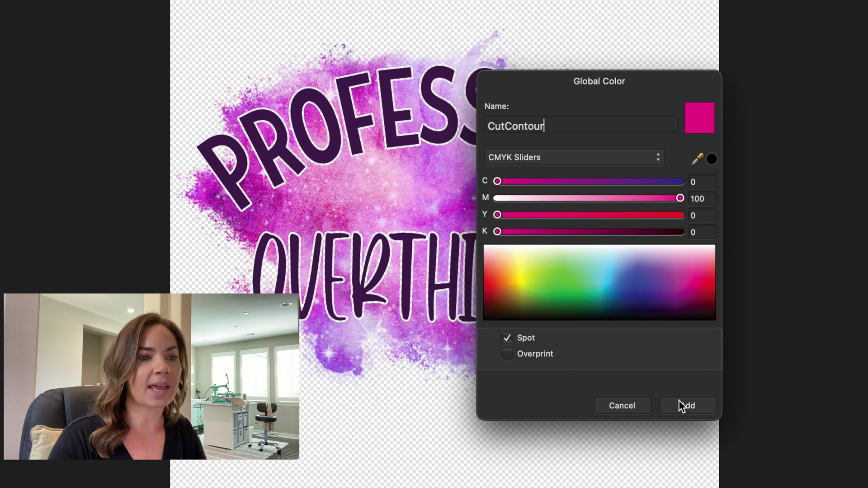
left_click(683, 405)
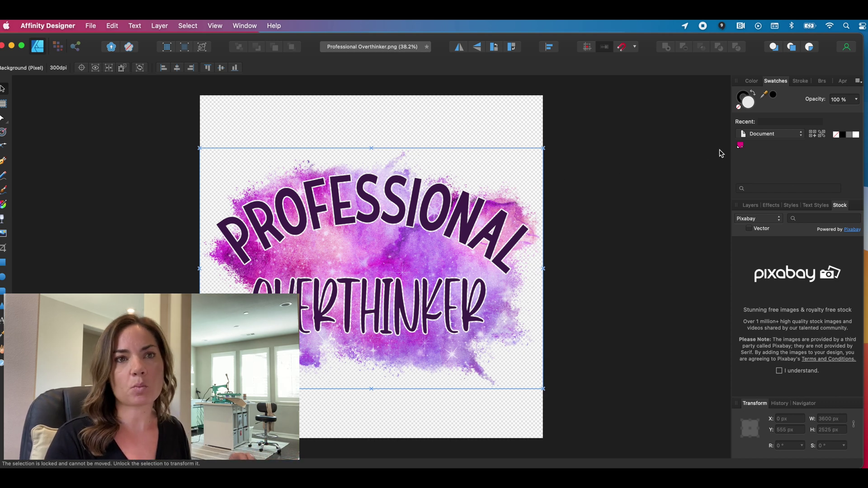
- Rename the Document swatch palette to 'VW Roland Cut Contour Line'
left_click(859, 82)
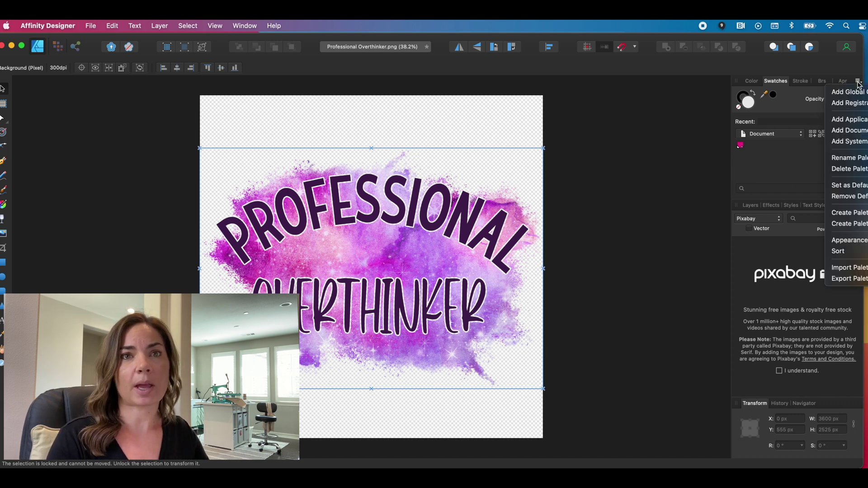
left_click(852, 158)
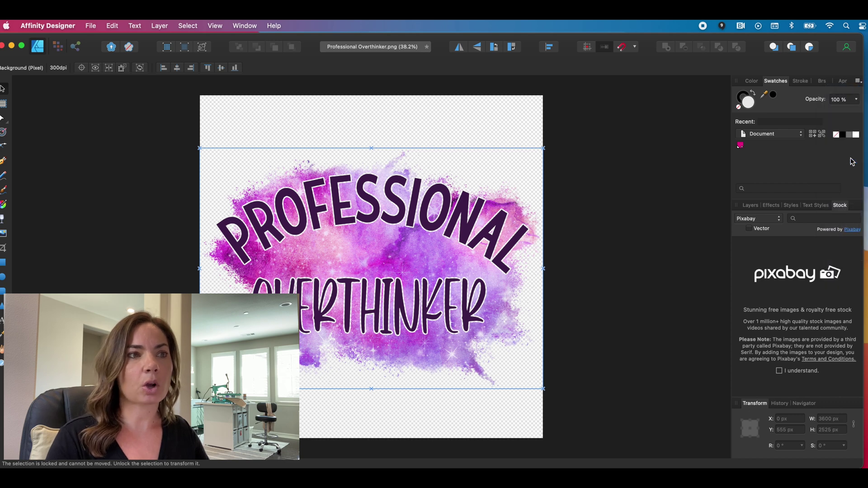
type("VW Roland Cut Contour Line")
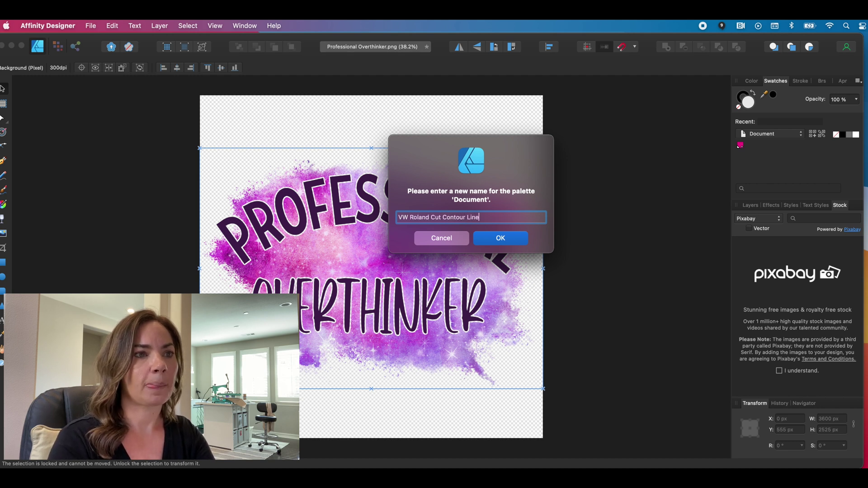
left_click(496, 239)
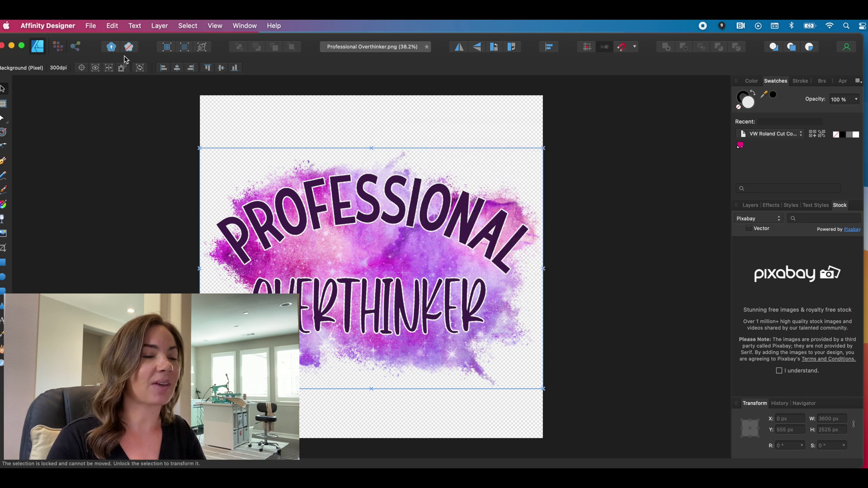
left_click(783, 134)
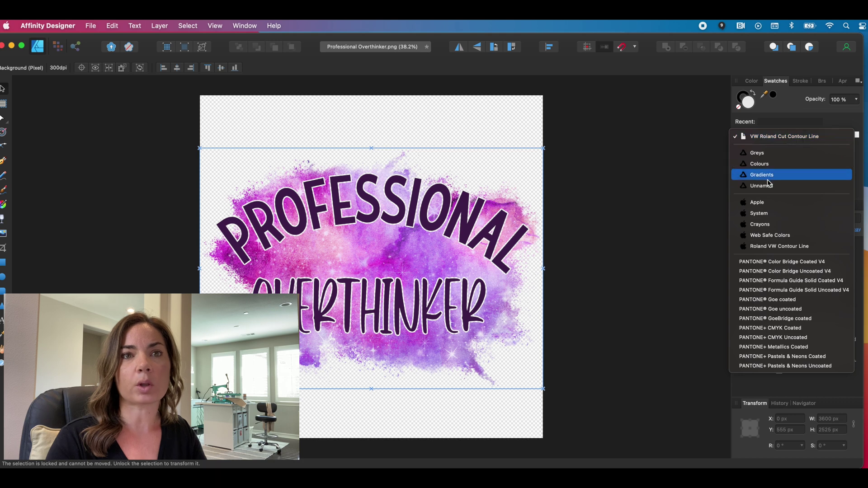
- Keep the VW Roland Cut Contour Line palette showing its pink swatch
left_click(769, 136)
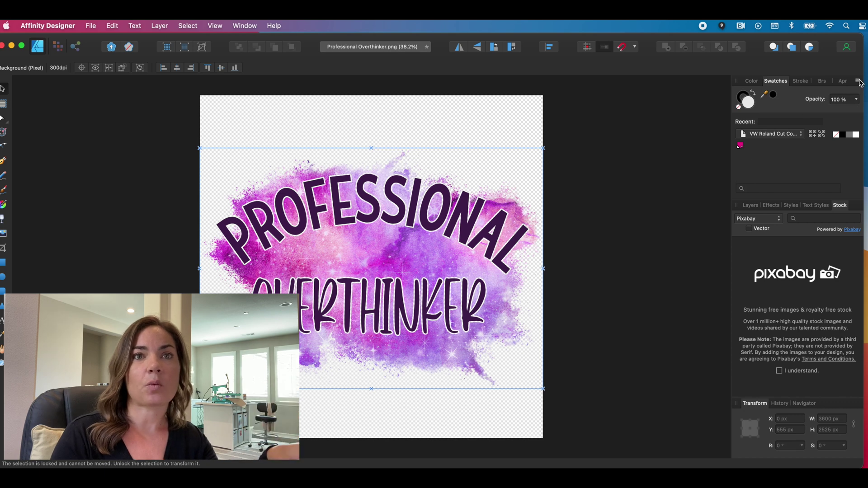
- Export the palette to Downloads as VW Roland Cut Contour Line.afpalette
left_click(858, 82)
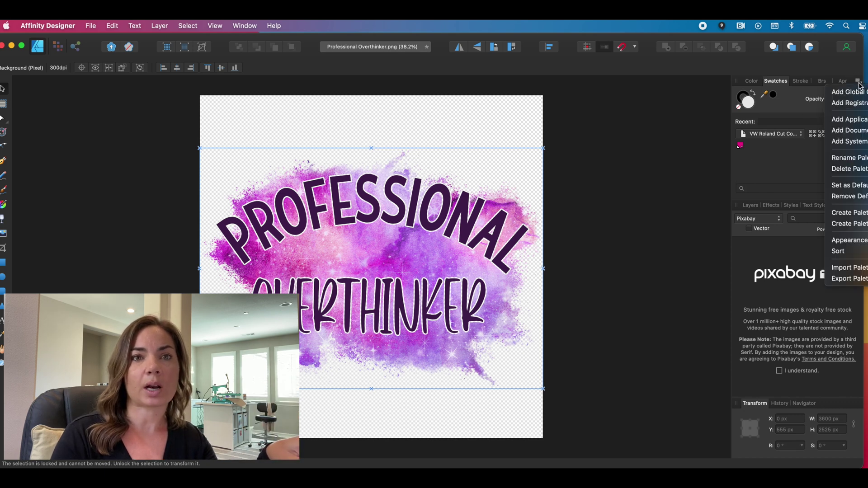
left_click(849, 279)
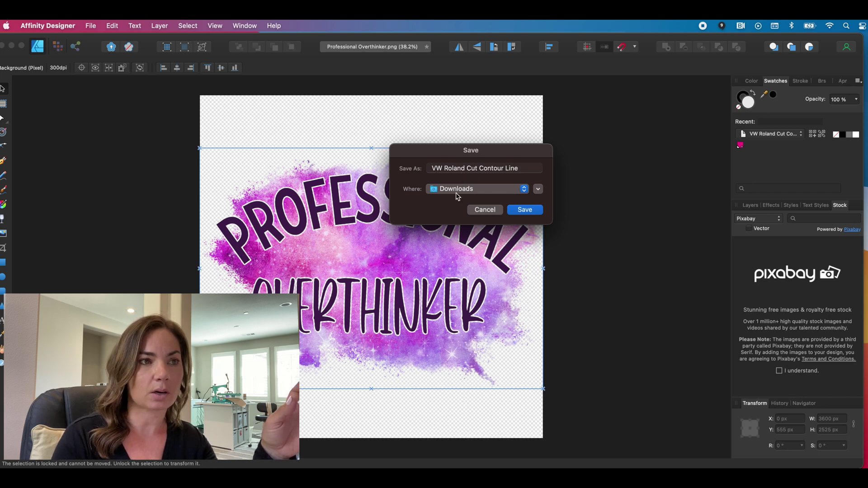
left_click(516, 213)
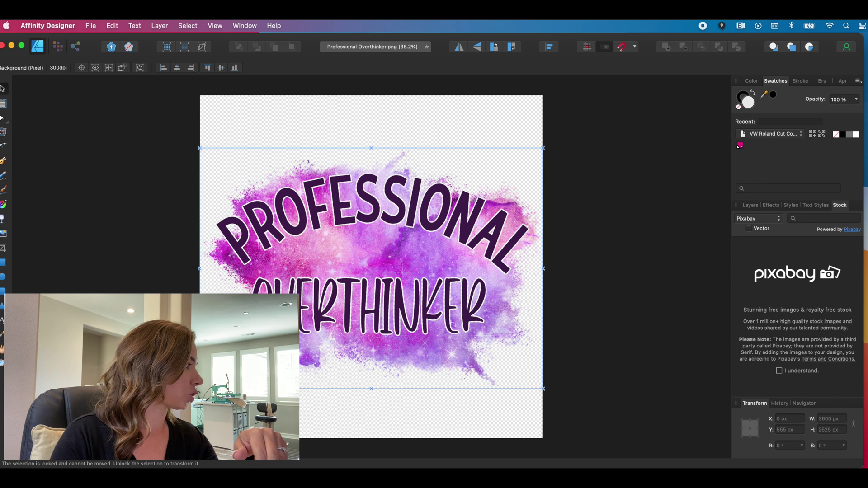
- Locate the exported .afpalette file in the Finder Downloads folder
key("super+Tab")
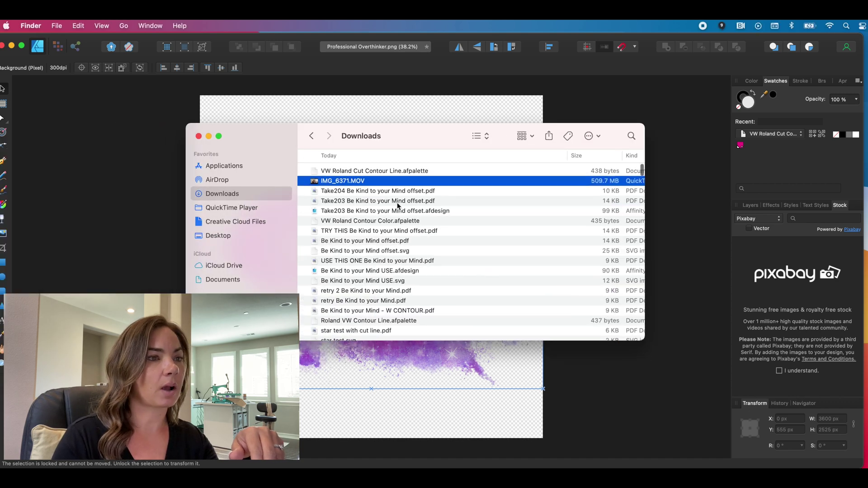
left_click(387, 181)
left_click(385, 171)
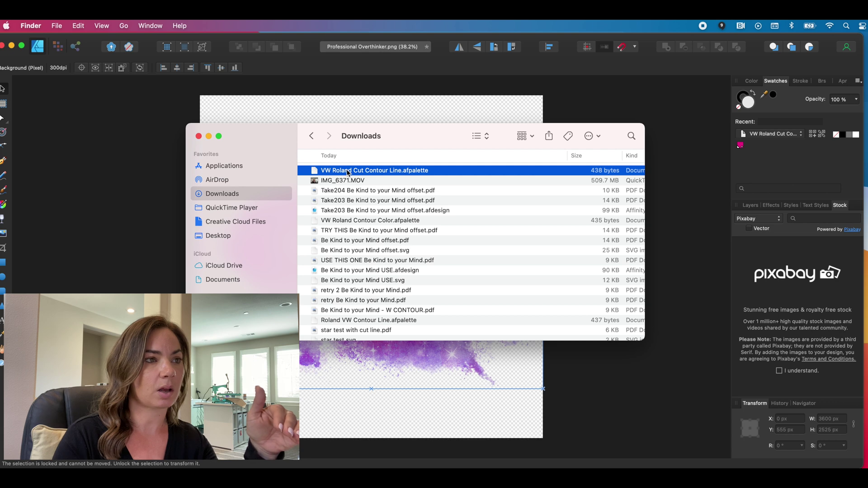
- Import VW Roland Cut Contour Line.afpalette as an application palette
left_click(654, 103)
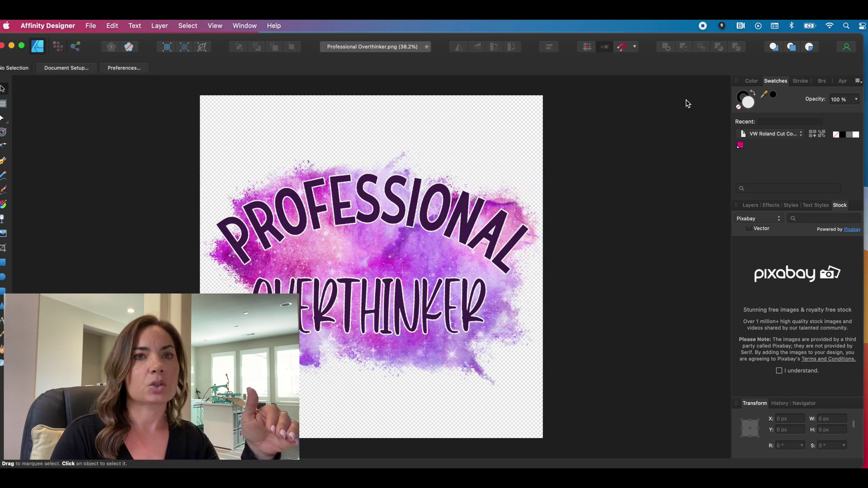
left_click(859, 82)
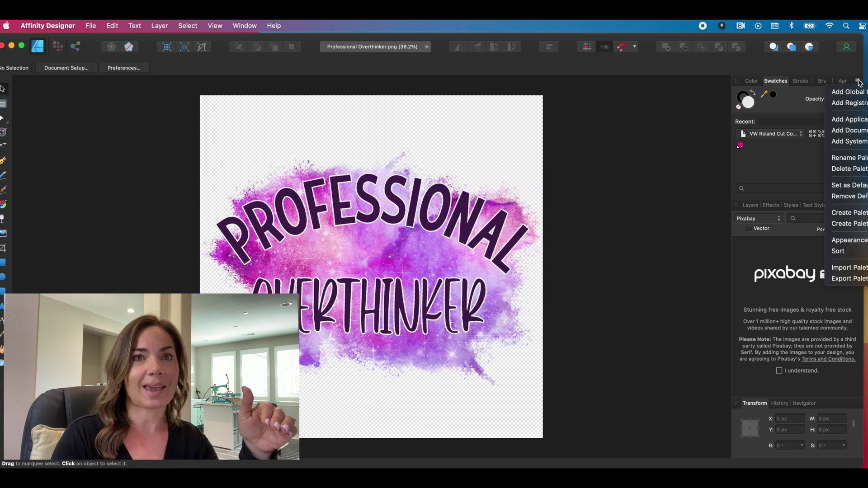
mouse_move(843, 274)
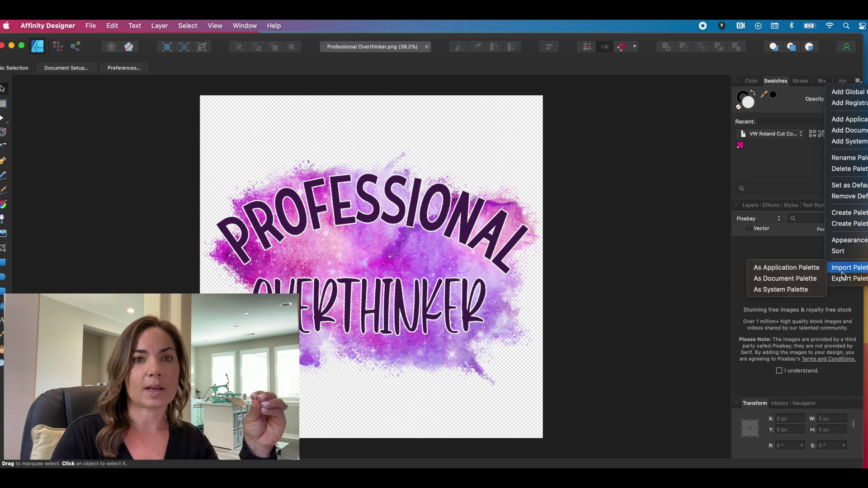
left_click(808, 269)
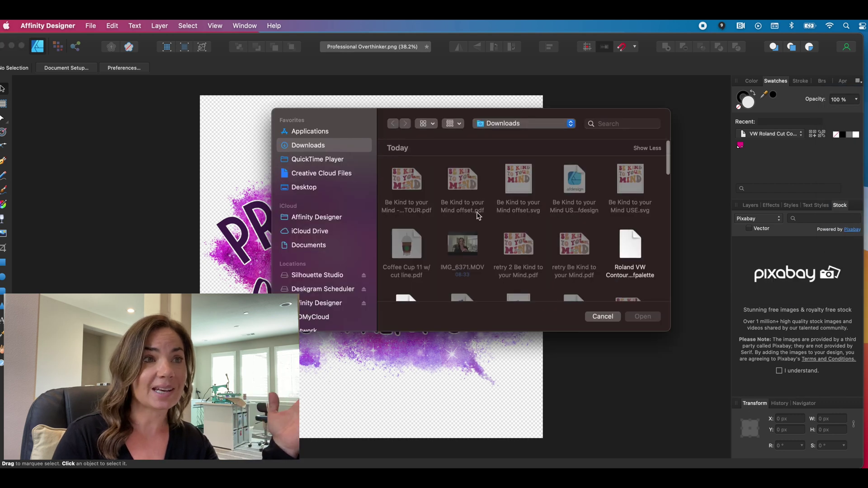
left_click(427, 124)
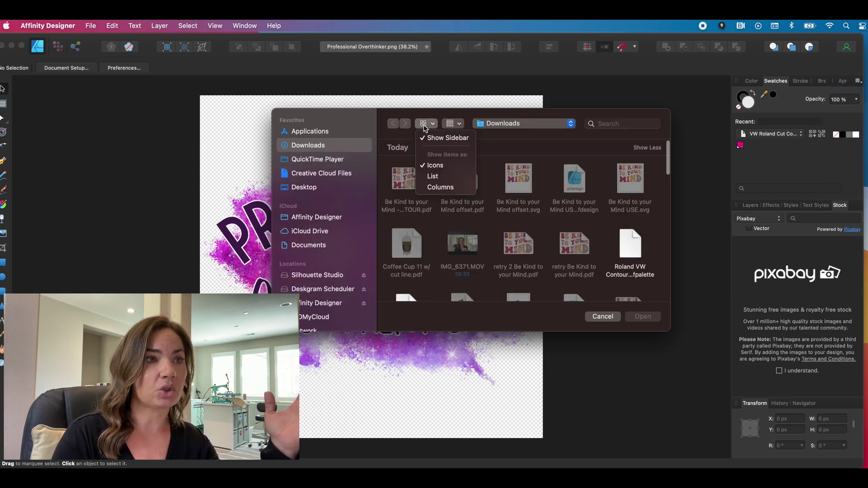
left_click(428, 177)
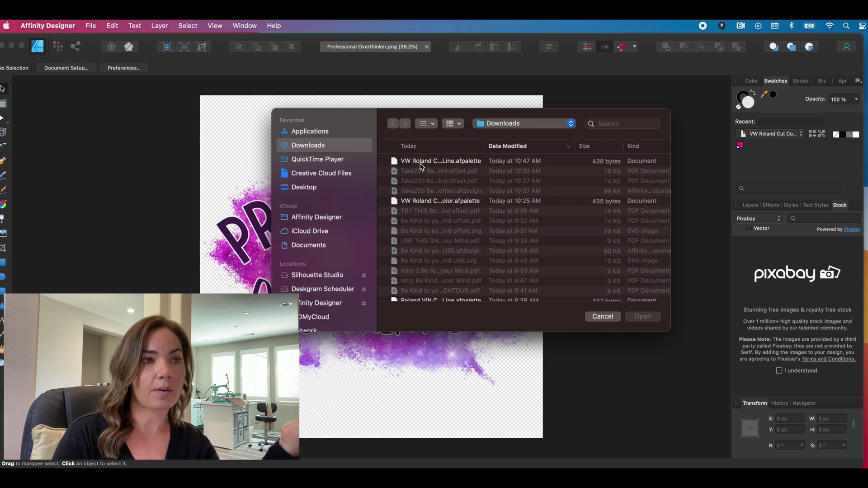
scroll(423, 235, "down", 3)
scroll(423, 234, "up", 3)
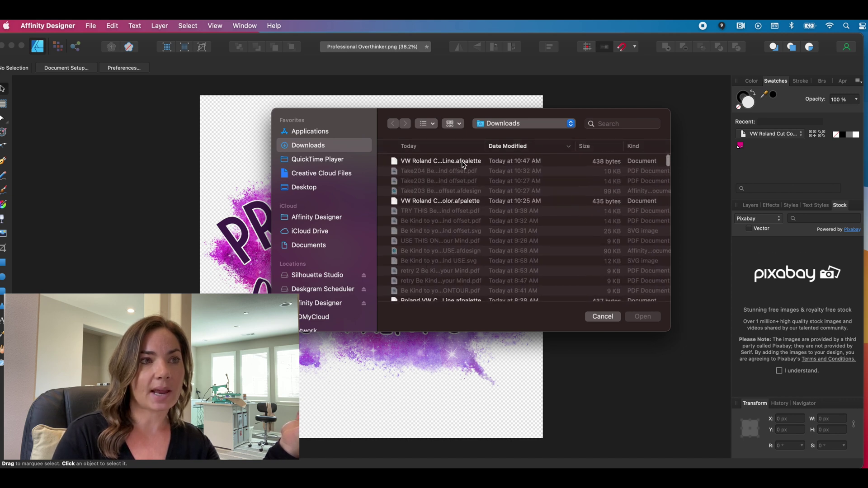
left_click(468, 163)
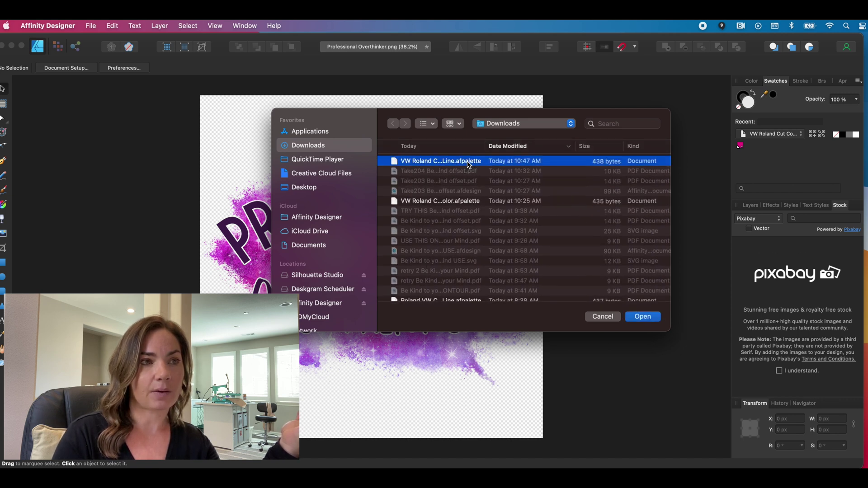
left_click(646, 318)
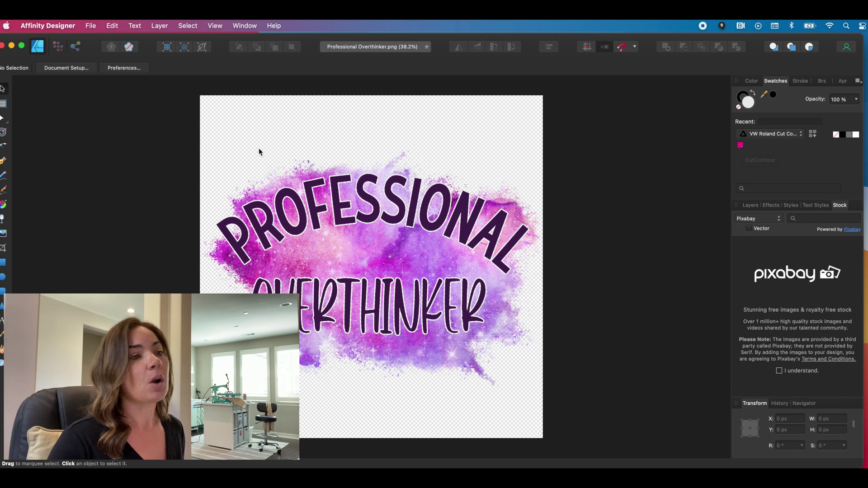
- Quit Affinity Designer without saving and close the Downloads Finder window
left_click(42, 28)
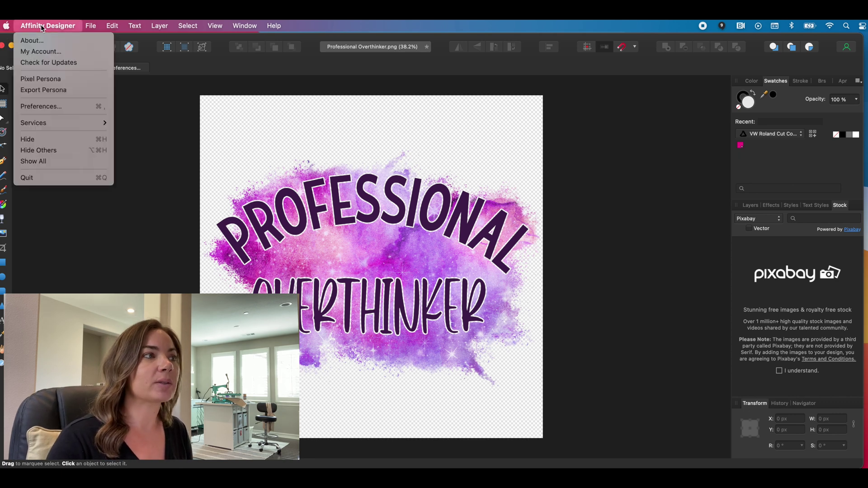
left_click(62, 178)
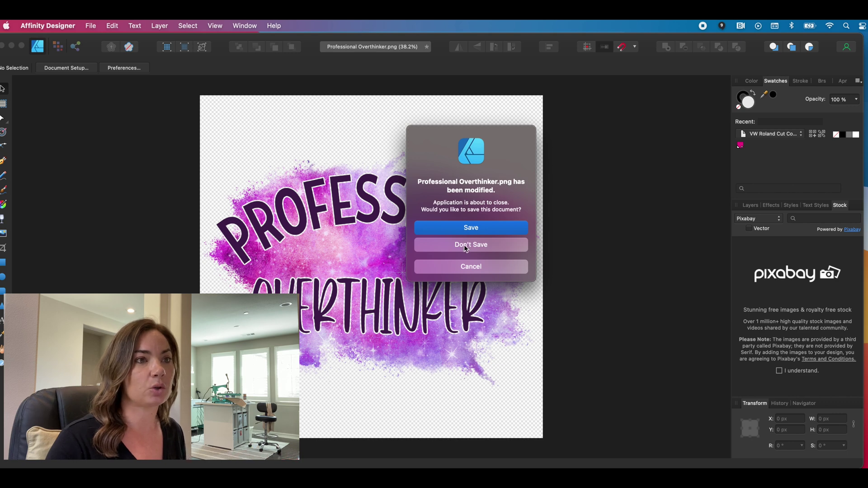
left_click(464, 245)
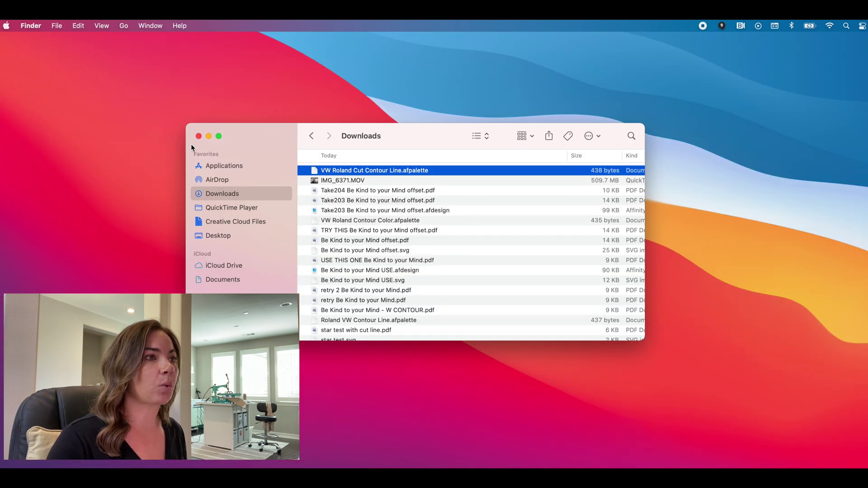
left_click(198, 136)
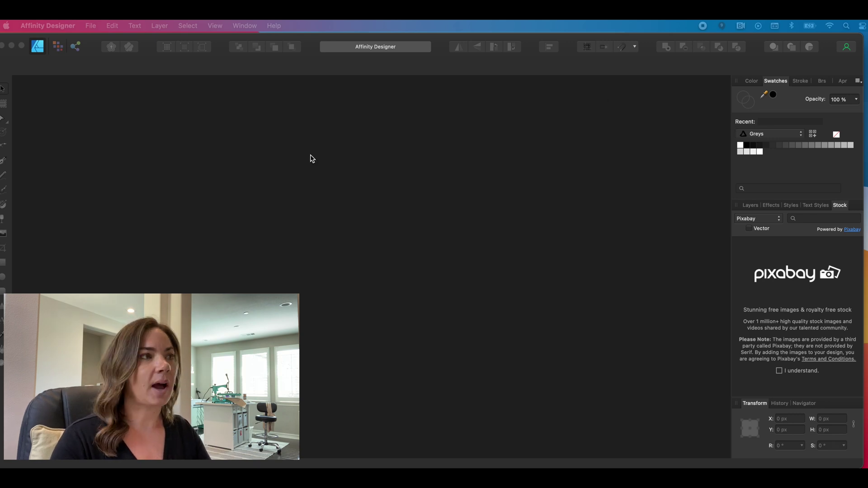
- Open Be Kind to your Mind offset.svg in the relaunched Affinity Designer
left_click(90, 26)
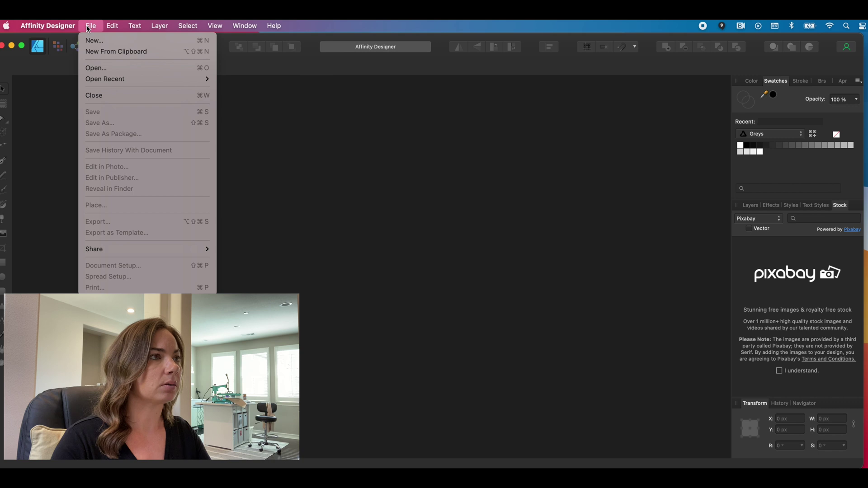
left_click(95, 69)
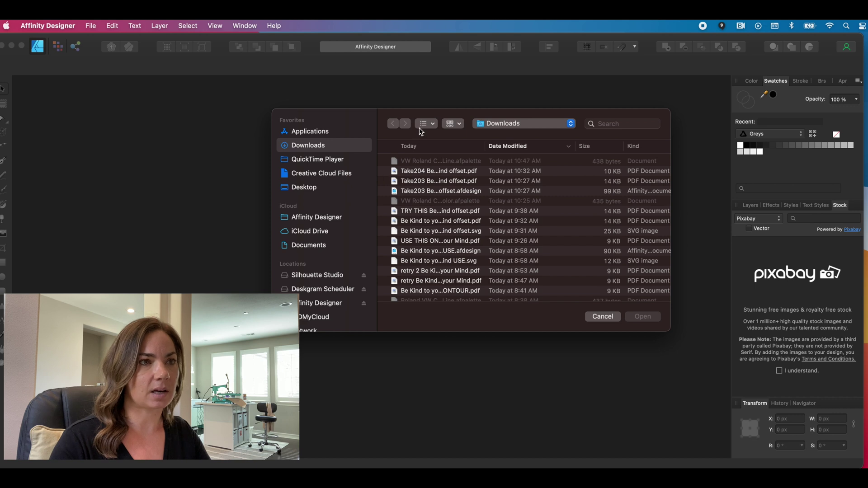
left_click(424, 128)
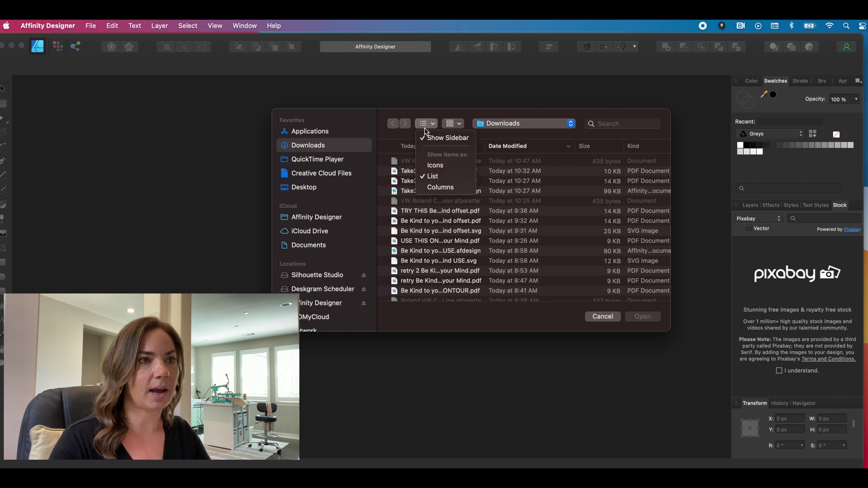
left_click(430, 166)
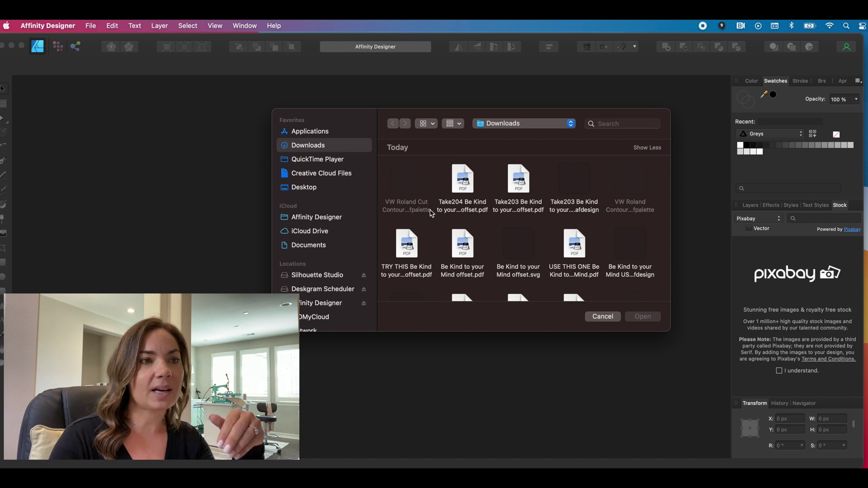
scroll(430, 212, "up", 5)
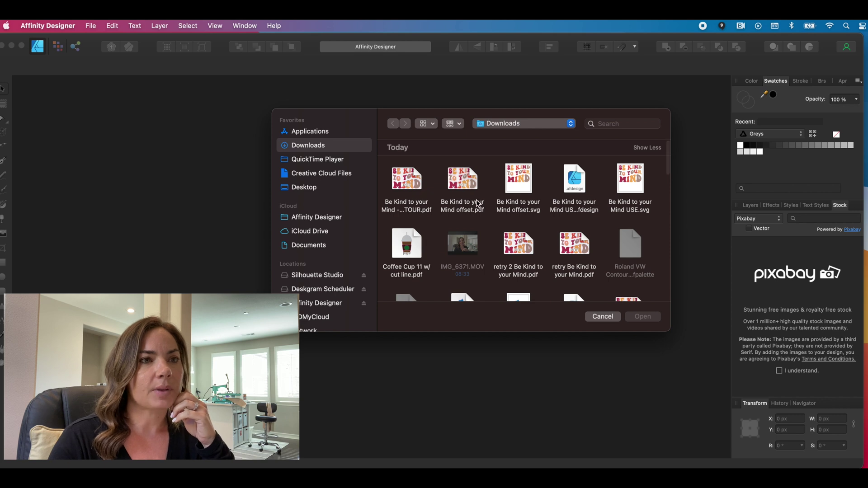
left_click(518, 181)
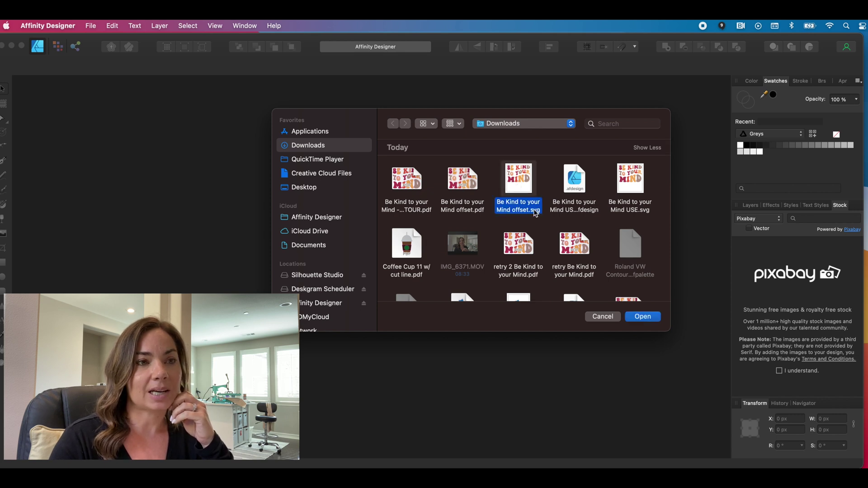
left_click(641, 319)
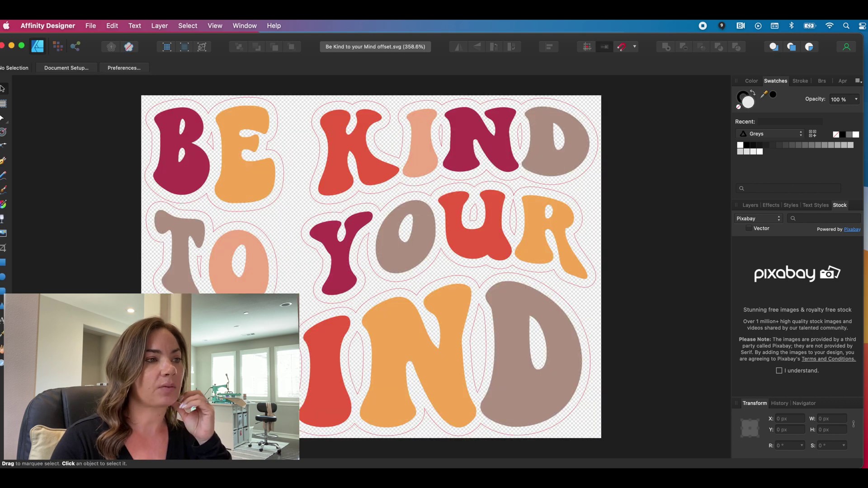
- Select the BE, KIND, TO, YOUR and IND offset outlines and group them
left_click(151, 188)
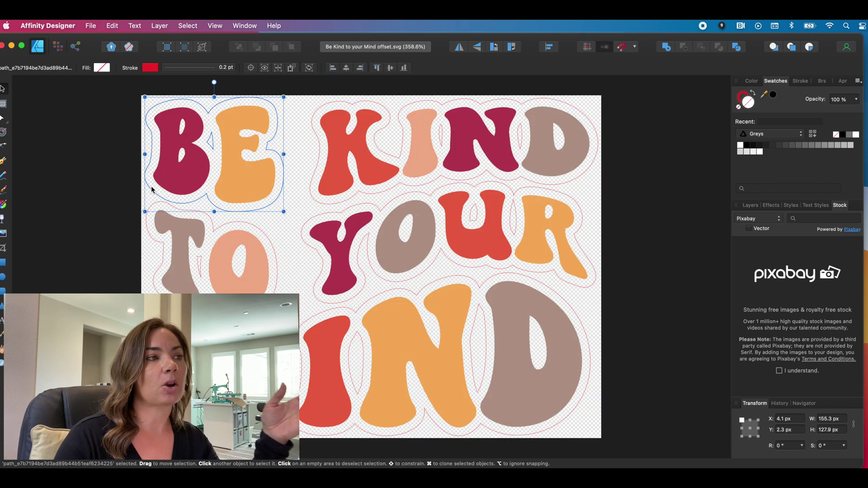
left_click(117, 211)
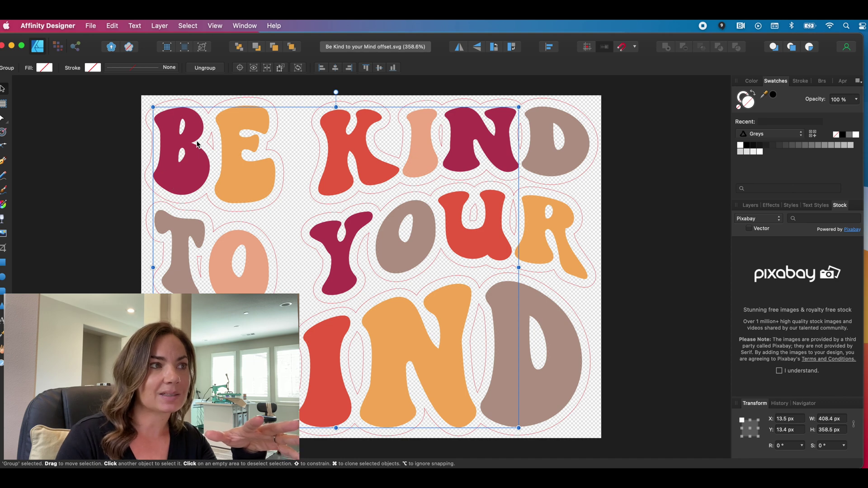
left_click(116, 192)
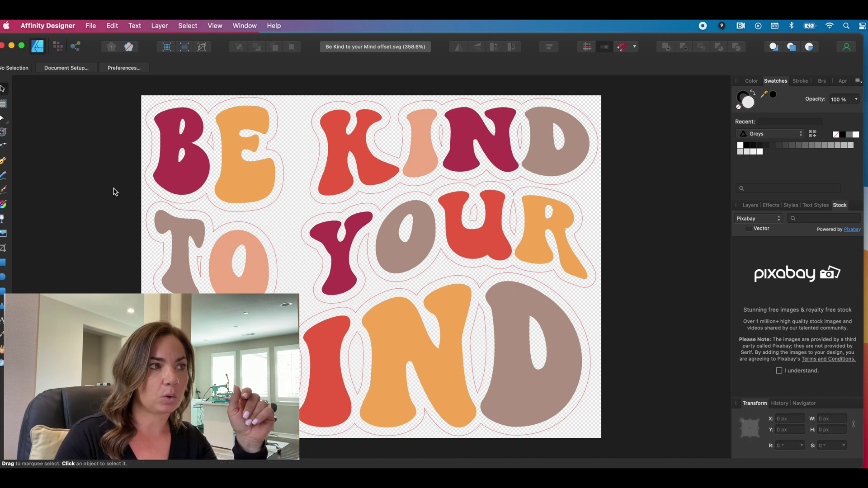
left_click(144, 126)
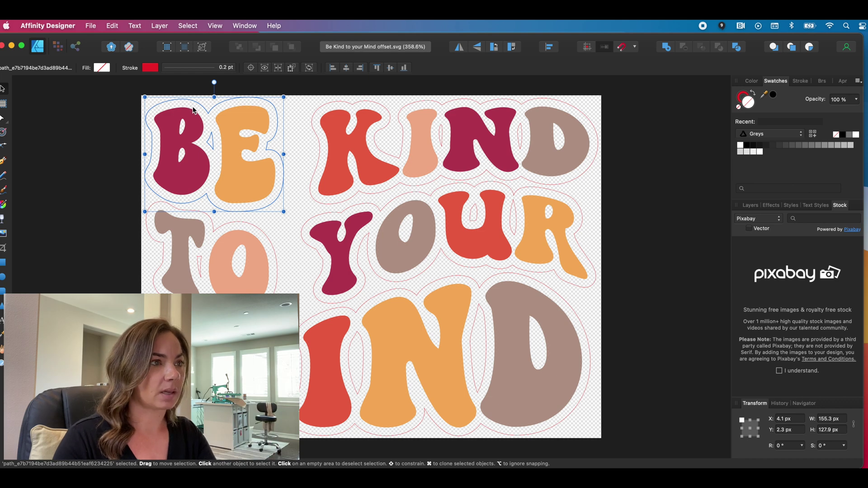
left_click(341, 104, "shift")
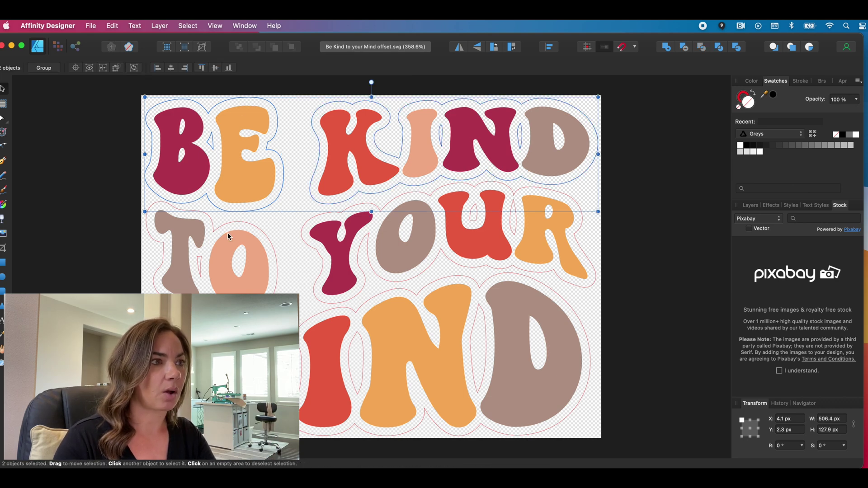
left_click(215, 233, "shift")
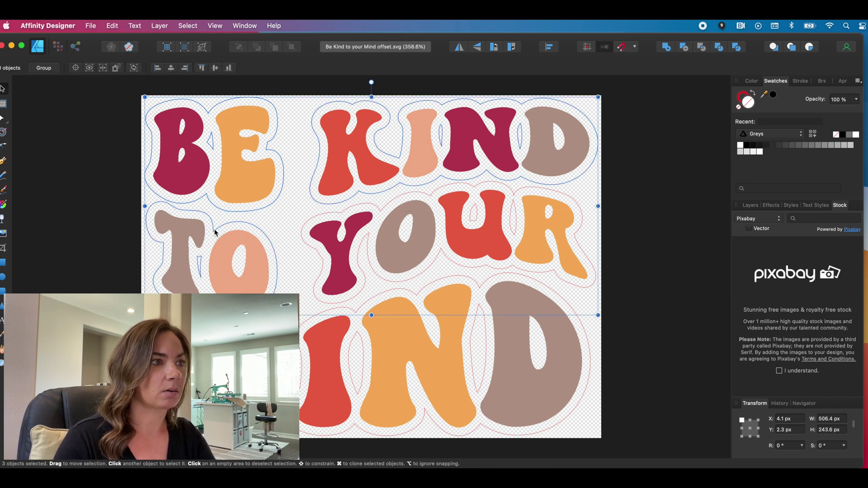
left_click(305, 225, "shift")
left_click(297, 330, "shift")
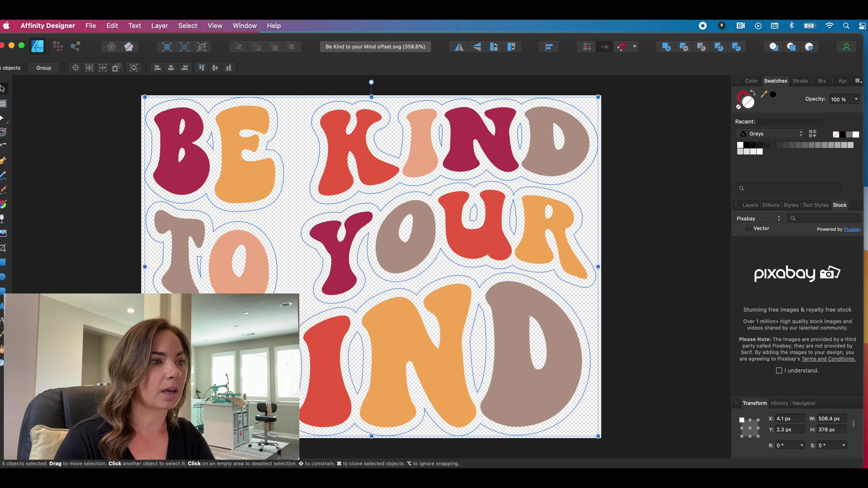
left_click(44, 68)
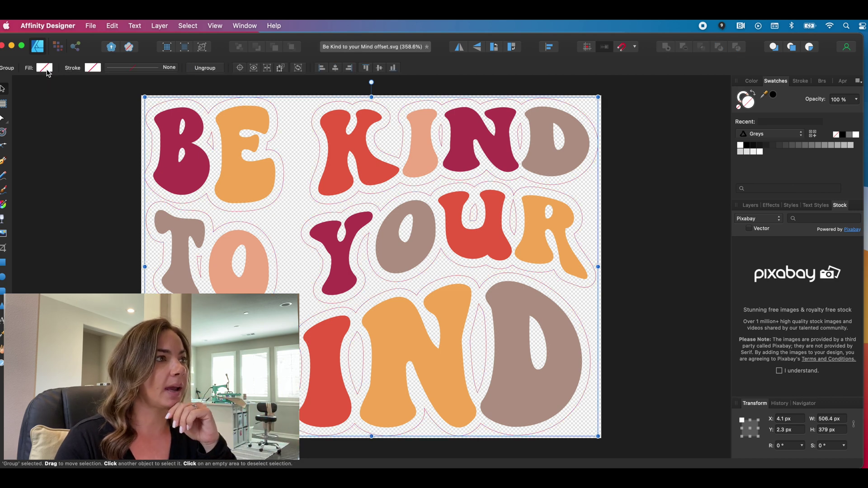
- Stroke the outline group with the CutContour swatch from the VW Roland Cut Contour palette
left_click(93, 68)
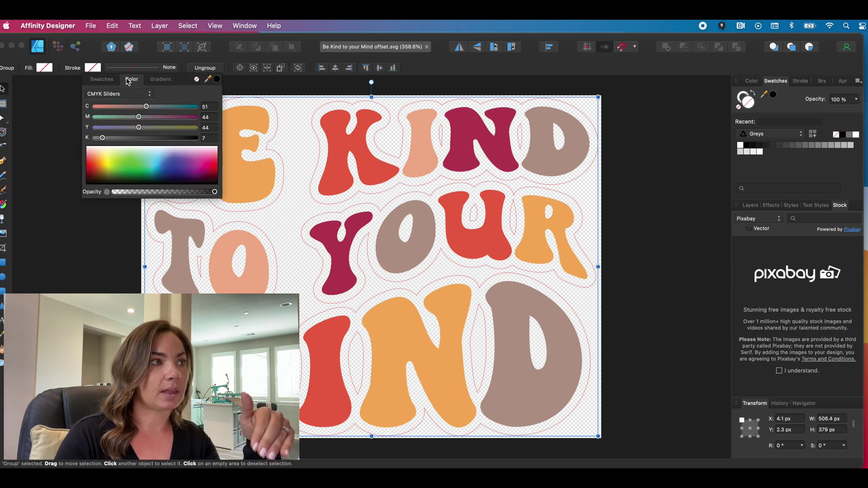
left_click(102, 80)
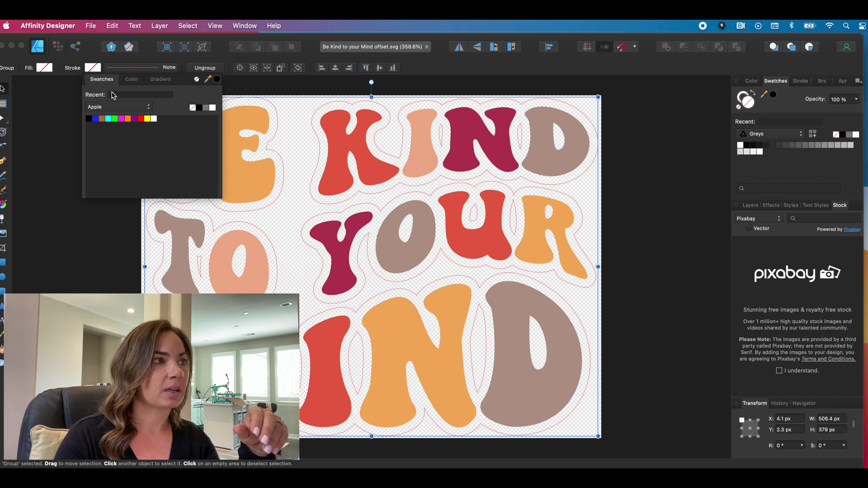
left_click(112, 108)
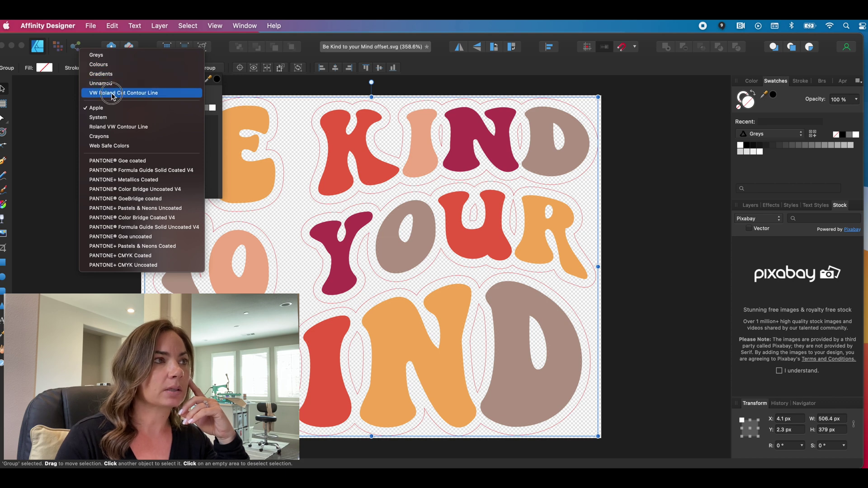
left_click(113, 94)
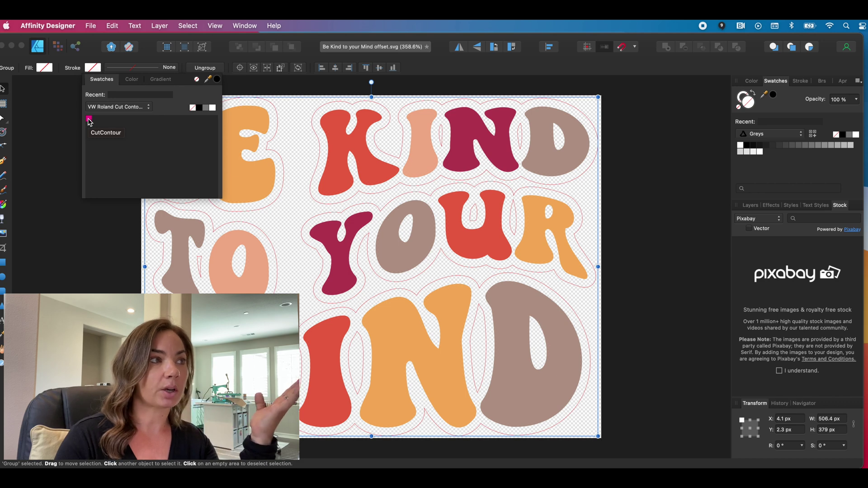
left_click(89, 120)
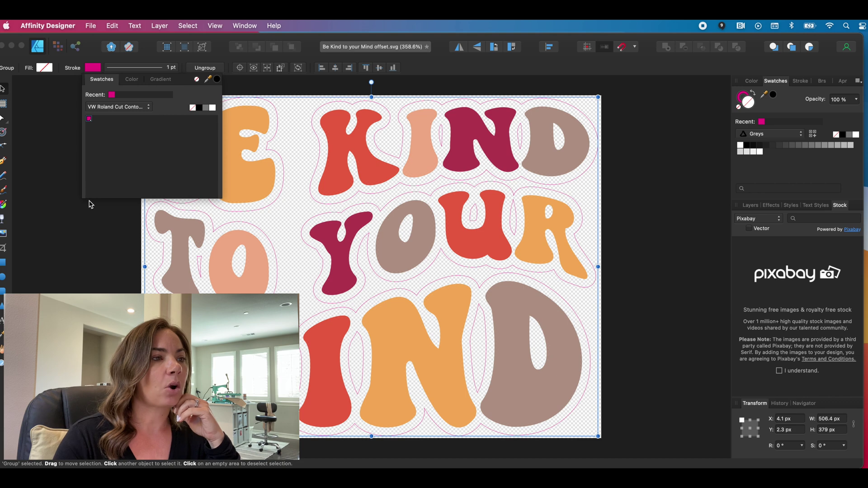
left_click(280, 209)
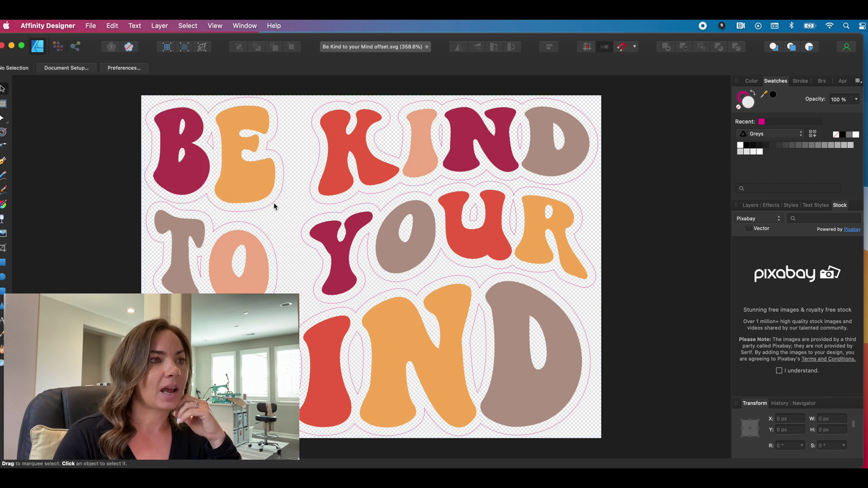
- Thin the outline group's stroke from 1 pt to 0.3 pt and check the hairline result
left_click(273, 203)
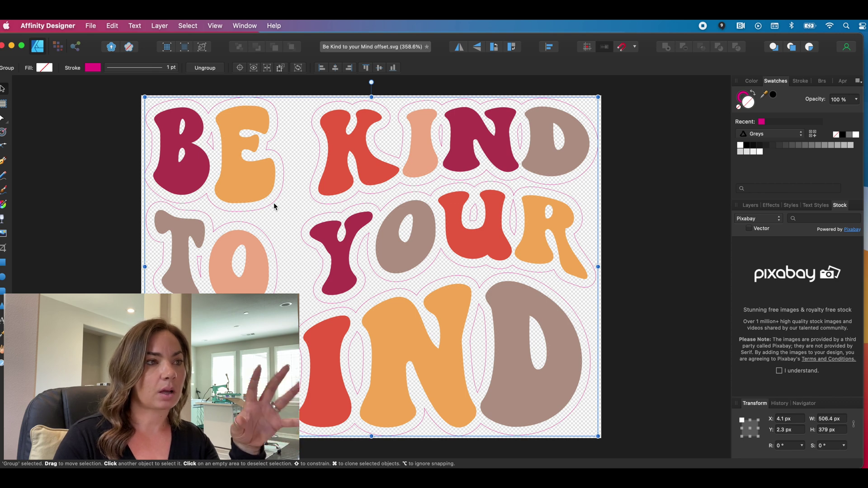
left_click(176, 68)
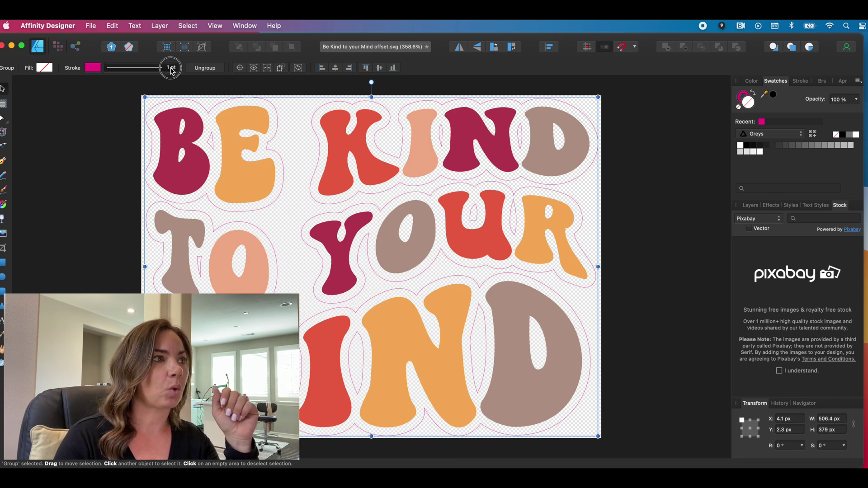
left_click_drag(117, 101, 108, 101)
left_click(77, 124)
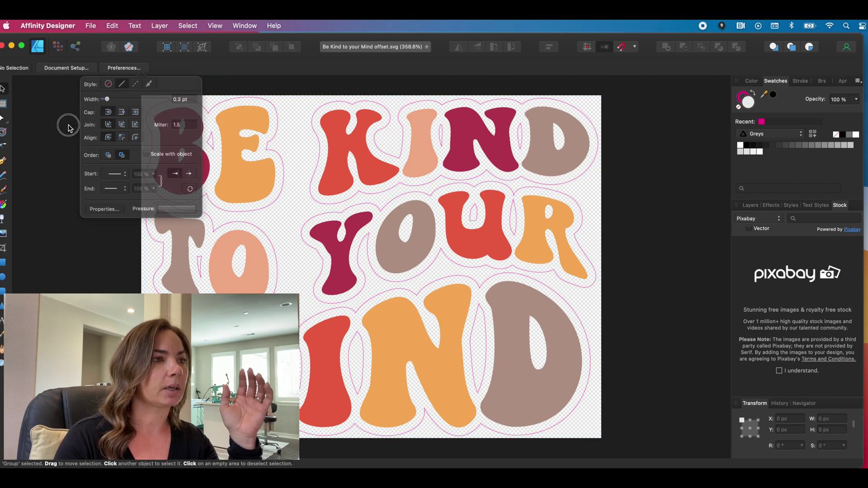
left_click(158, 107)
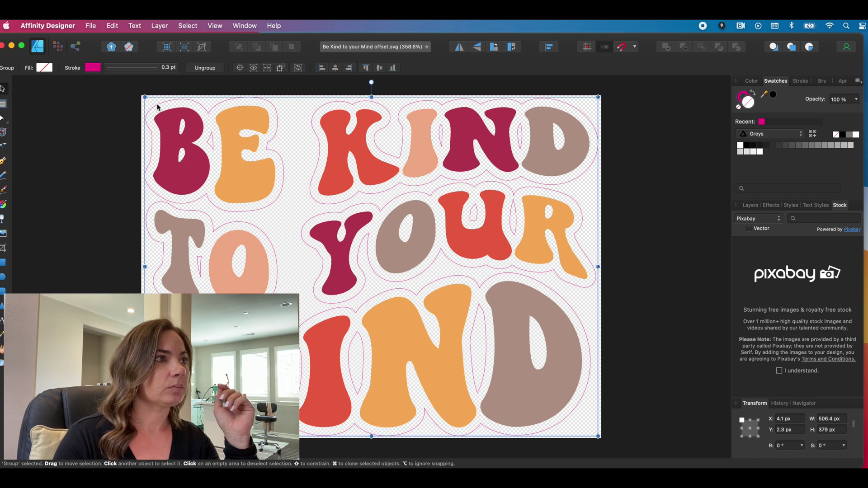
left_click(133, 108)
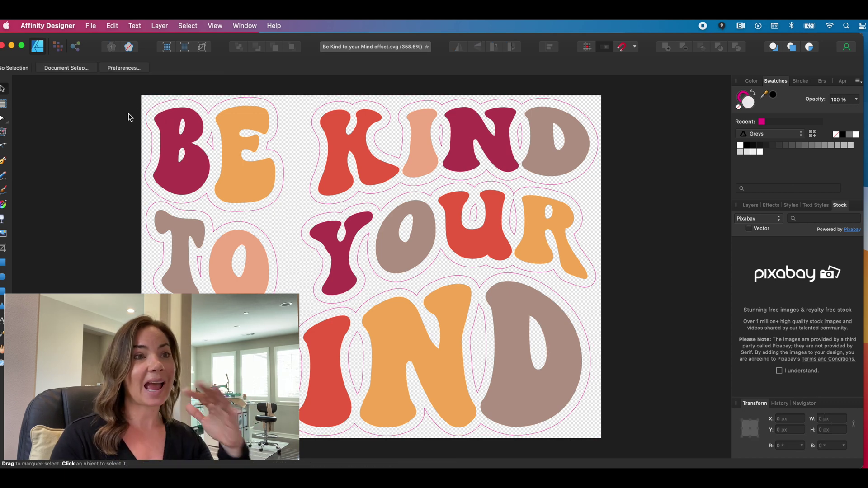
left_click(91, 27)
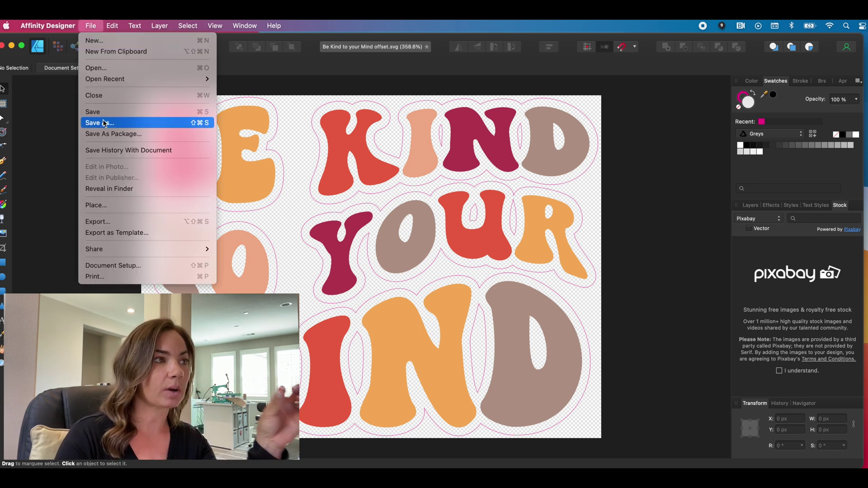
- Save a PDF (for print) export as 'TUTORIAL - Be Kind to your Mind offset' in Downloads
left_click(110, 222)
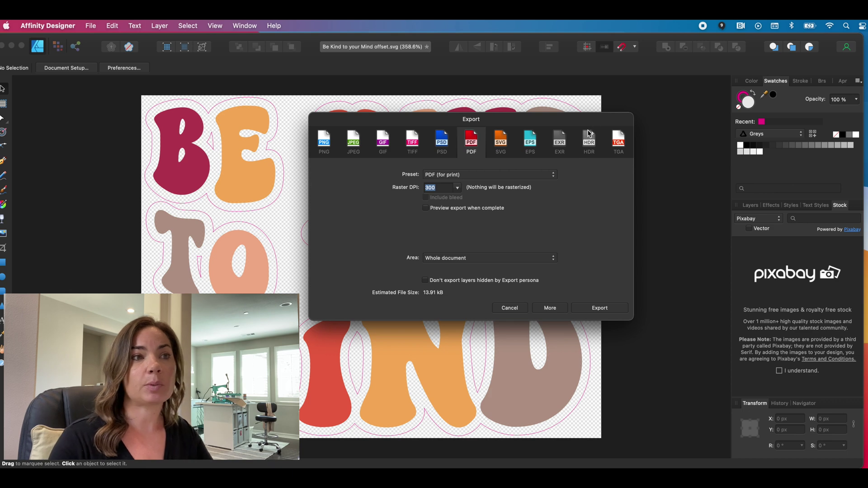
left_click(600, 309)
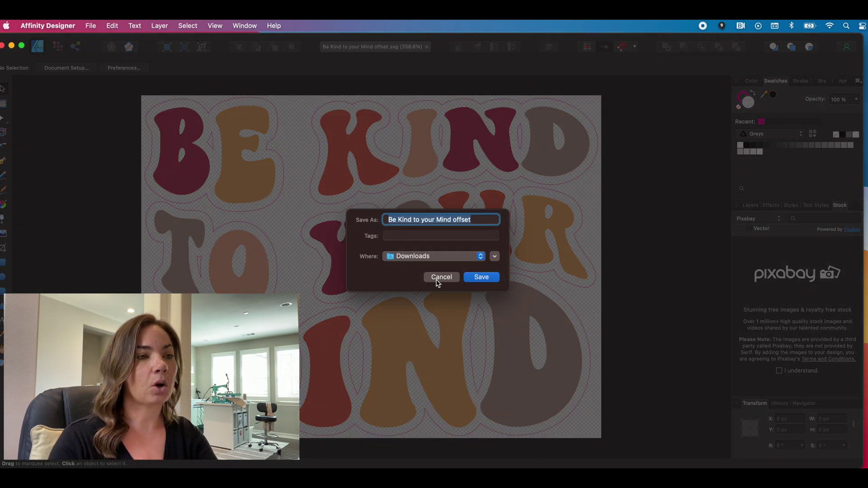
key("Left")
type("TUTORIAL")
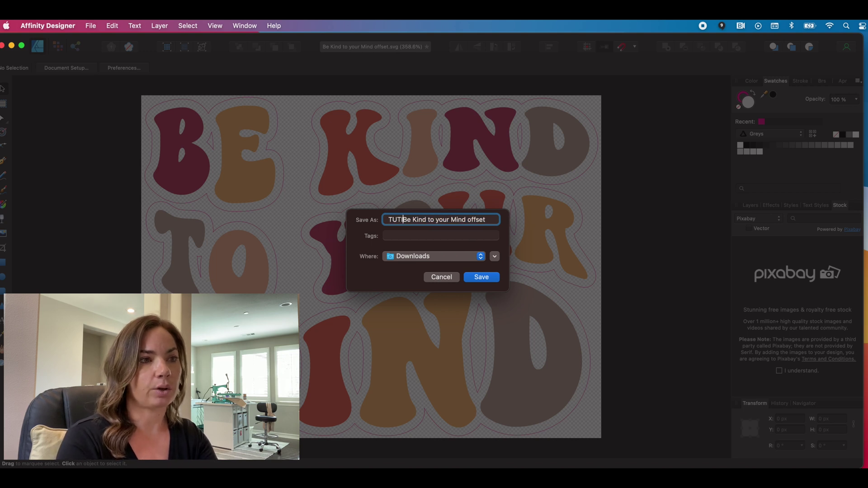
type(" -")
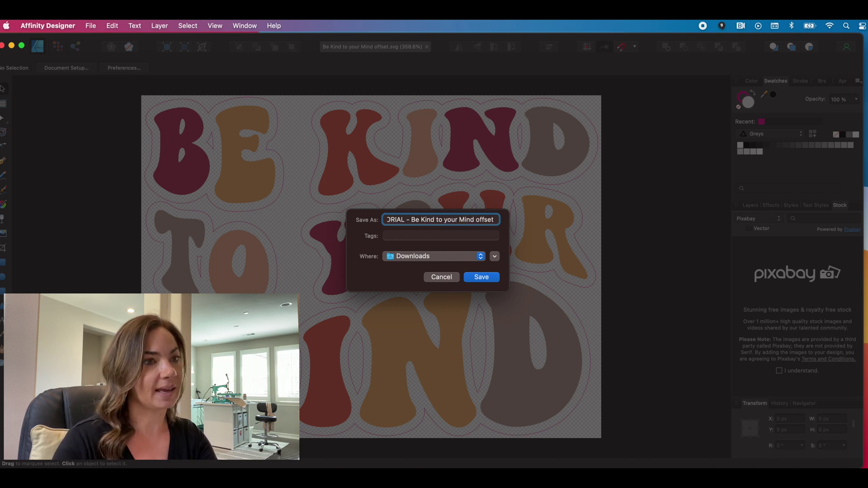
left_click(488, 280)
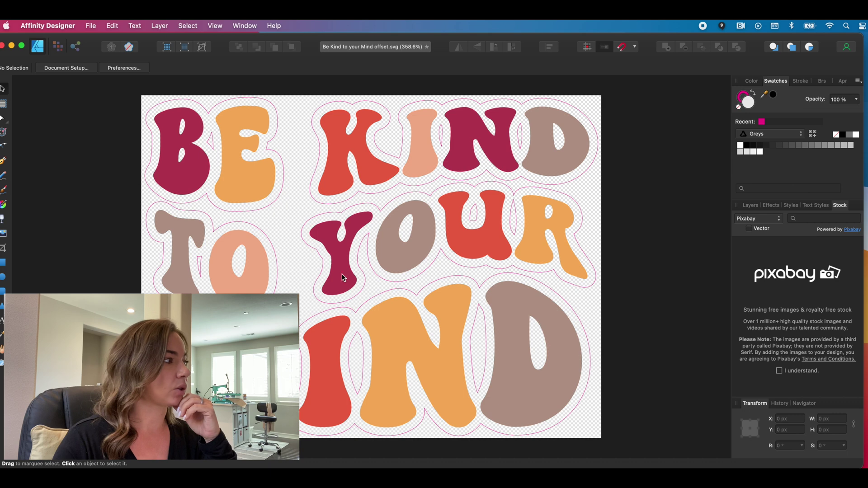
- Open Finder on Downloads and select TUTORIAL - Be Kind to your Mind offset.pdf
key("super+Tab")
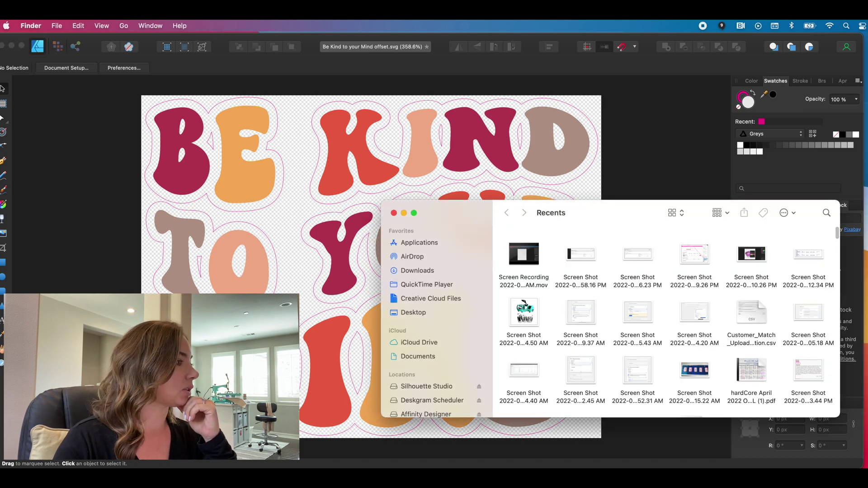
left_click_drag(462, 202, 330, 186)
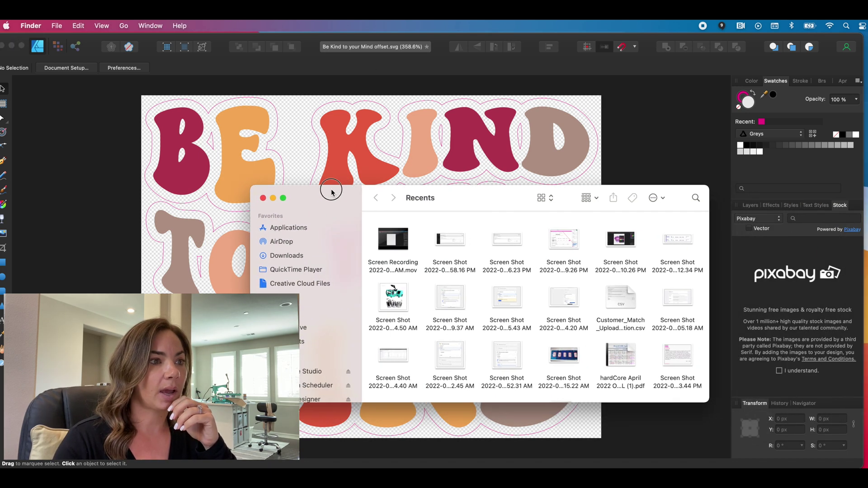
left_click(284, 257)
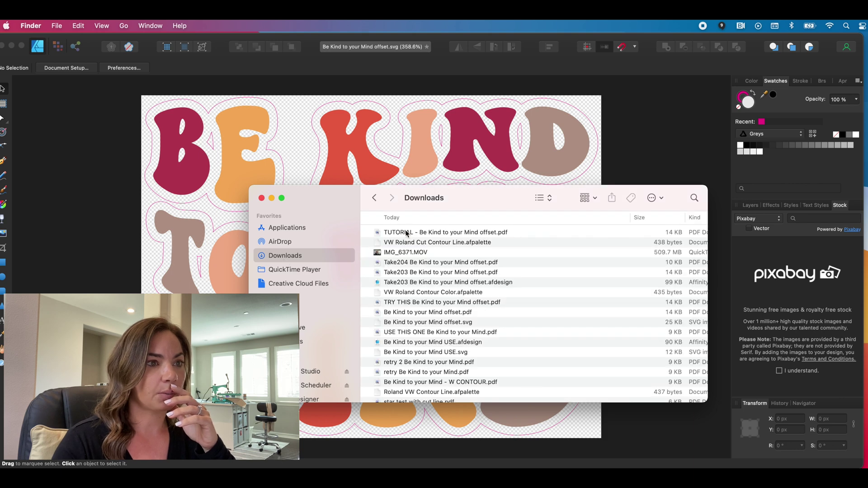
left_click(406, 234)
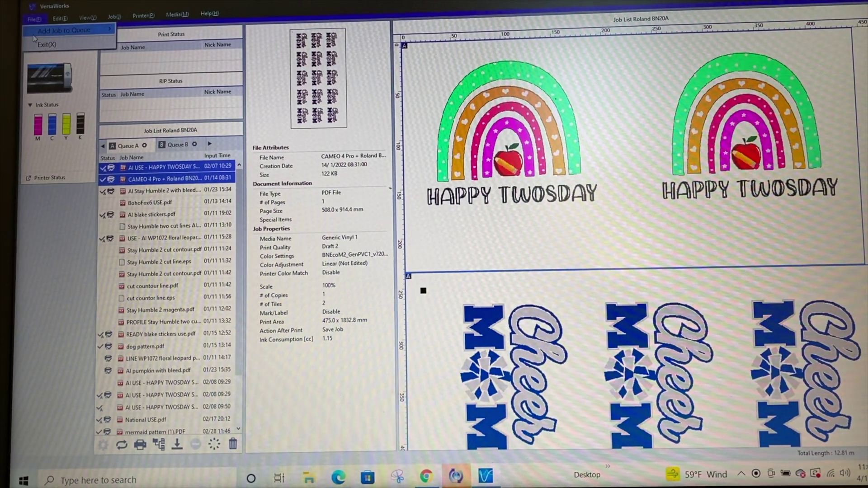
- Add the TUTORIAL PDF from Downloads to VersaWorks Queue A via File > Add Job to Queue
left_click(48, 19)
left_click(35, 20)
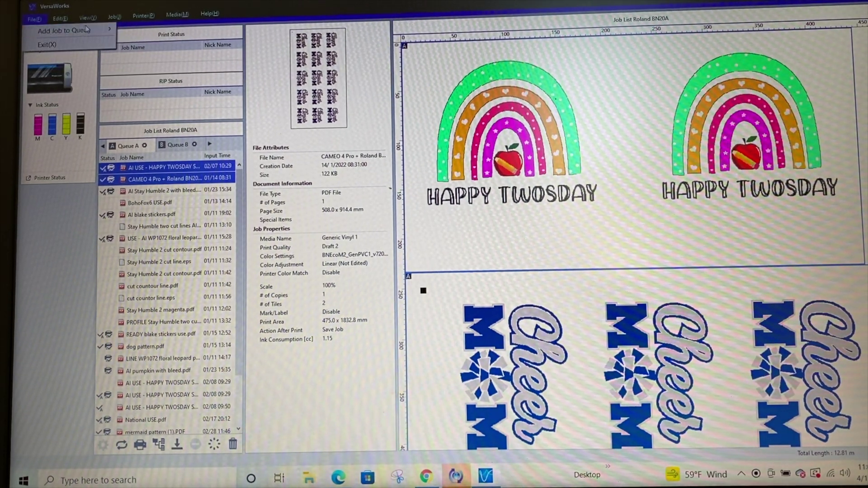
mouse_move(117, 30)
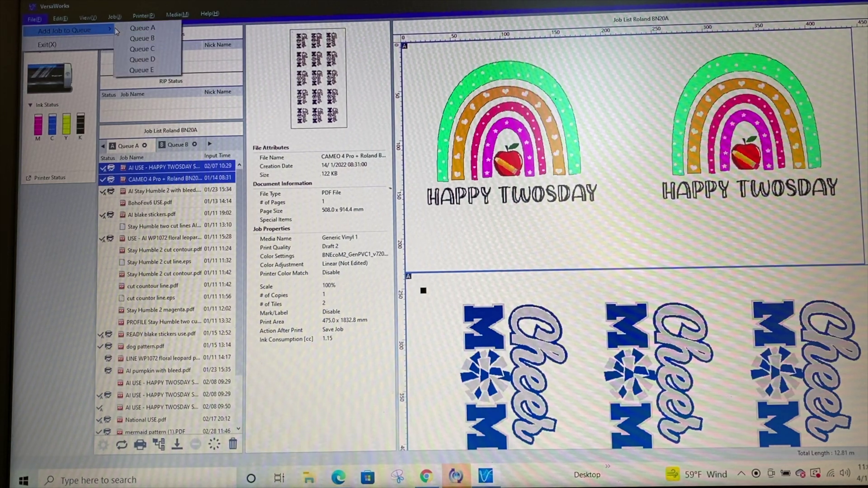
left_click(135, 28)
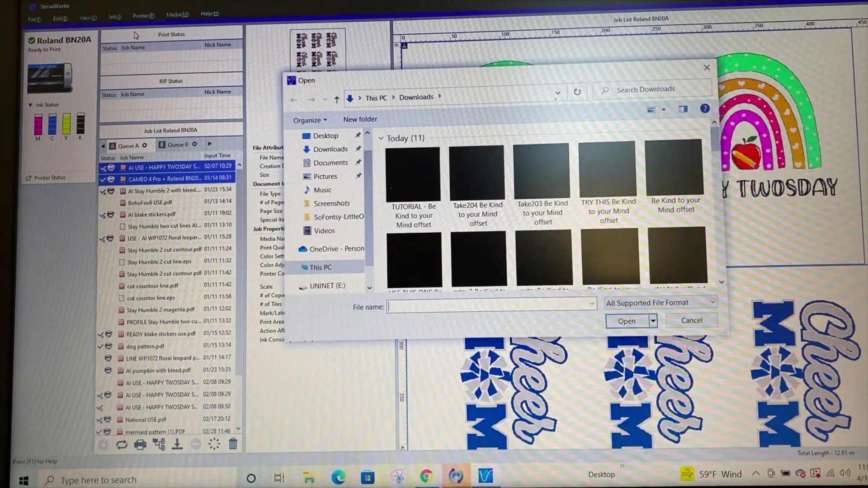
left_click(411, 179)
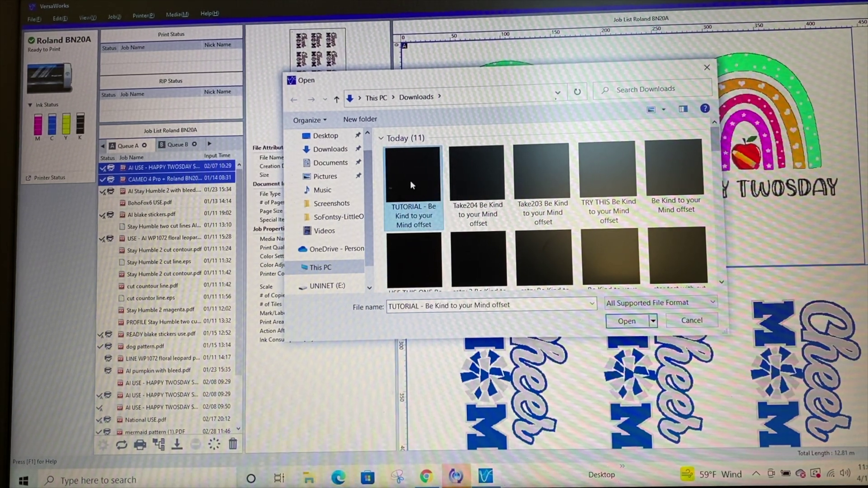
left_click(626, 321)
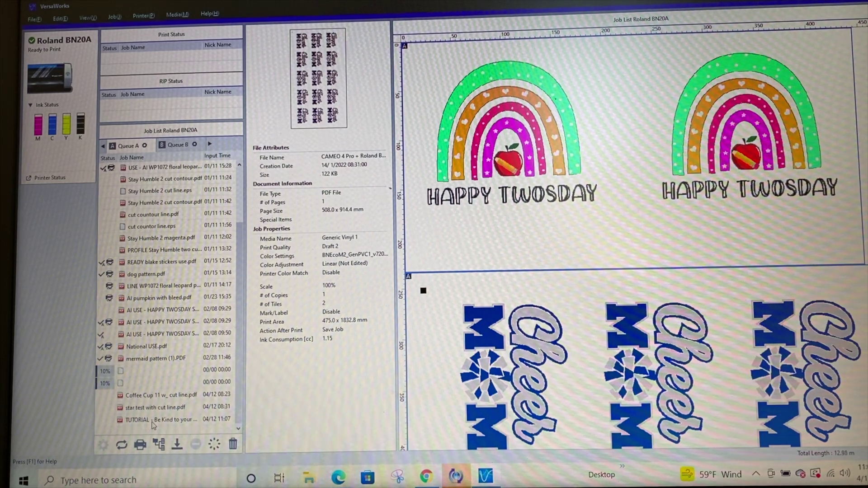
- Select the TUTORIAL job and open Settings from its right-click menu
left_click(153, 422)
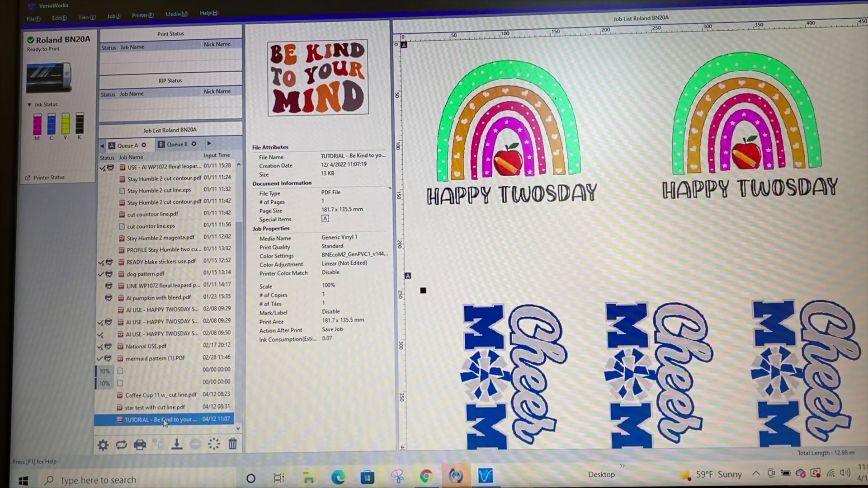
right_click(163, 423)
key("Escape")
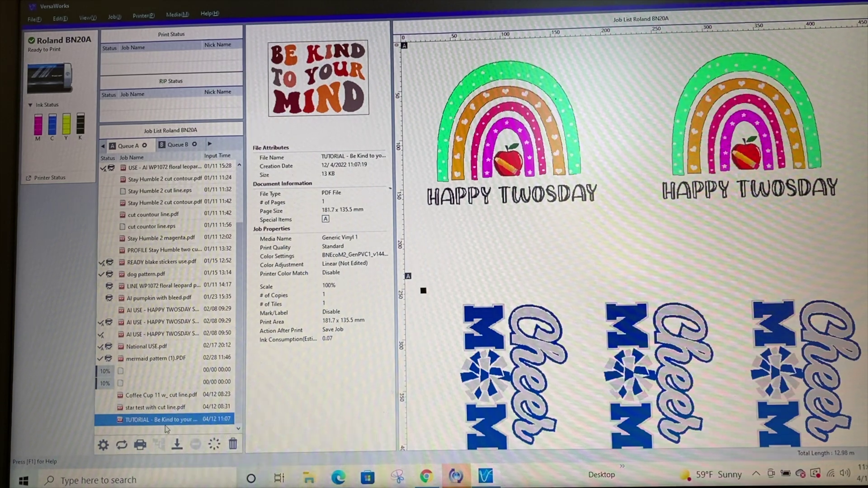
right_click(165, 419)
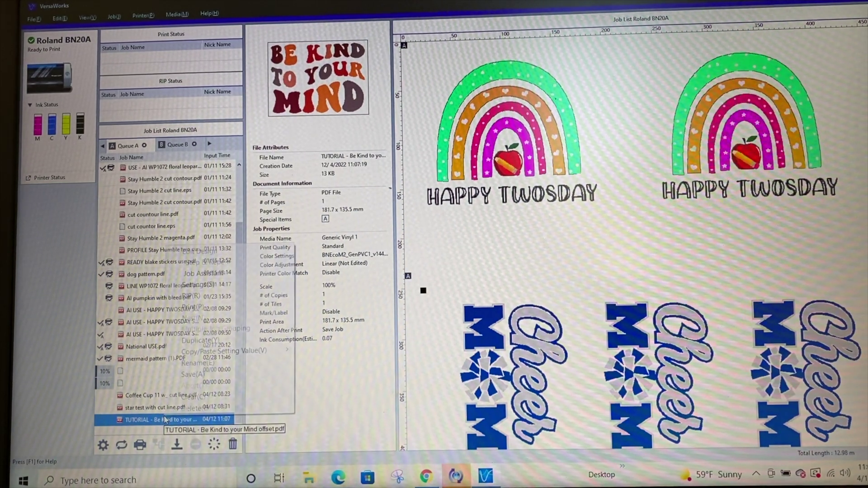
left_click(198, 284)
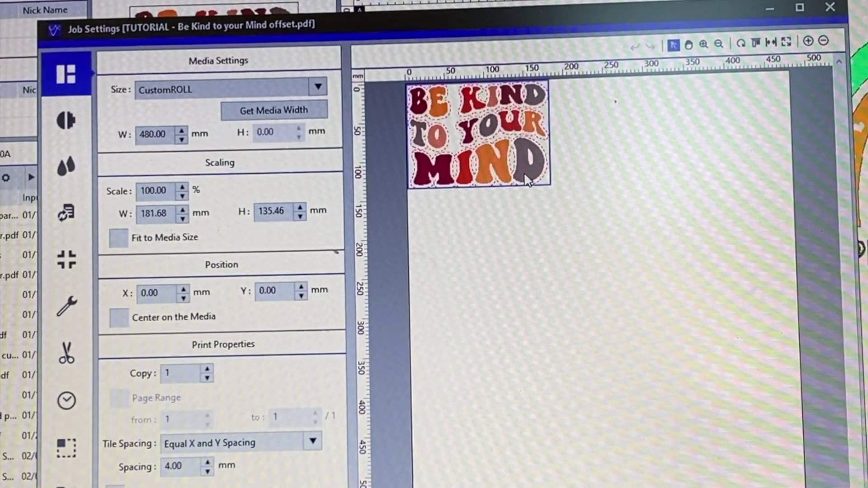
- Step the Scale spin box up to 170.00%, giving a 308.85 × 230.28 mm design
left_click(182, 187)
left_click(182, 187)
left_click(182, 187)
left_click(182, 187)
left_click(182, 187)
left_click(182, 186)
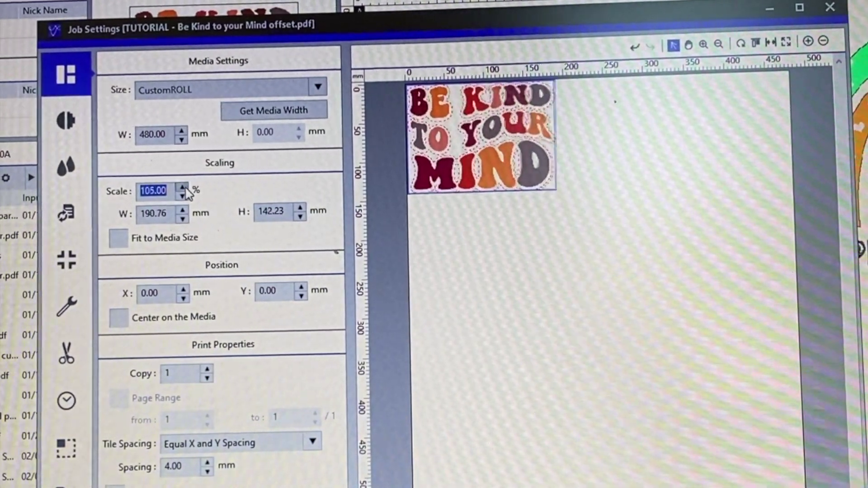
left_click(182, 187)
left_click(182, 187)
left_click(183, 187)
left_click(182, 187)
left_click(182, 187)
left_click(182, 187)
left_click_drag(182, 187, 183, 187)
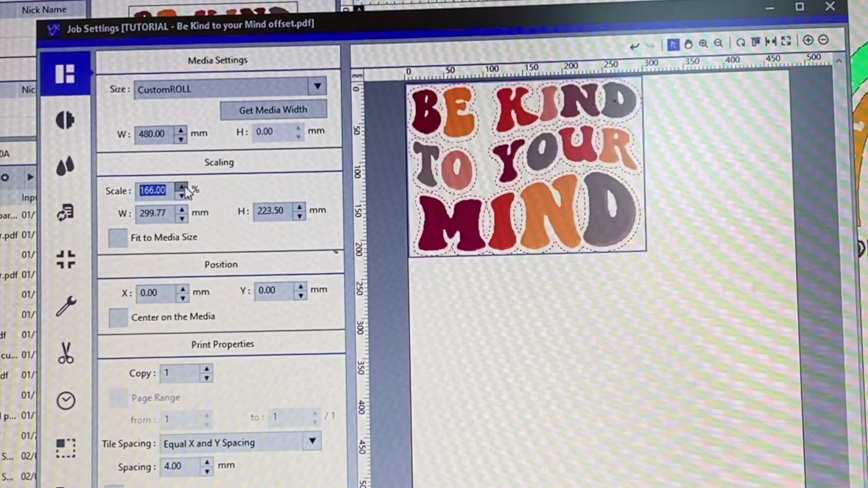
left_click(181, 187)
left_click(182, 187)
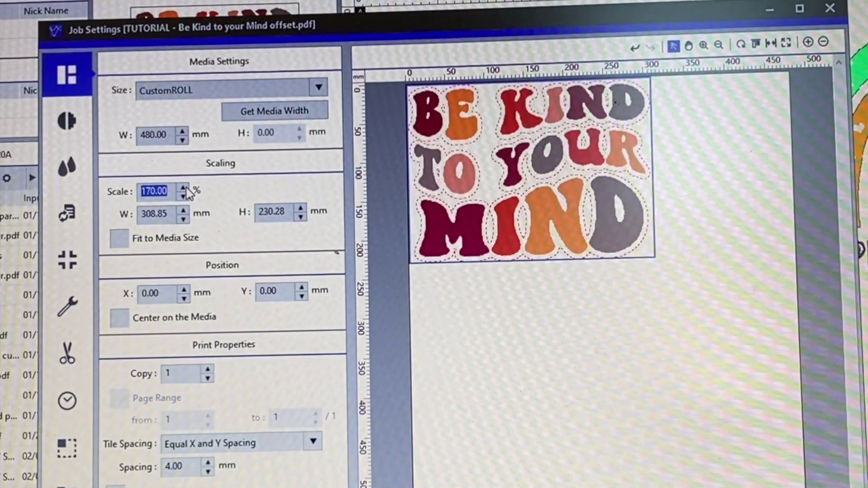